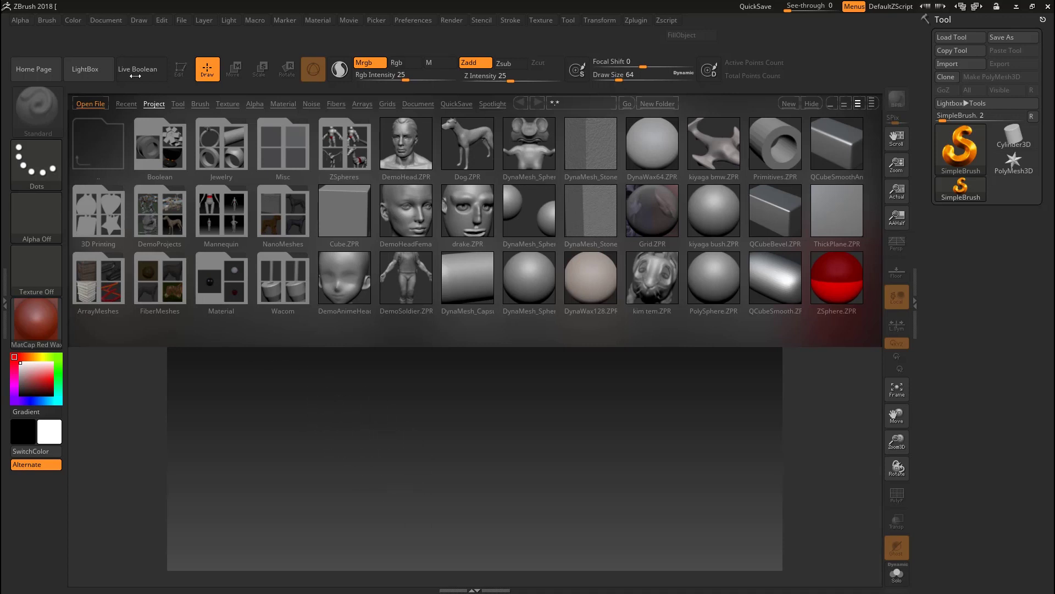
# Step: Hide the LightBox and resize the document to a width of 2000 and a height of 1500
pyautogui.click(92, 71)
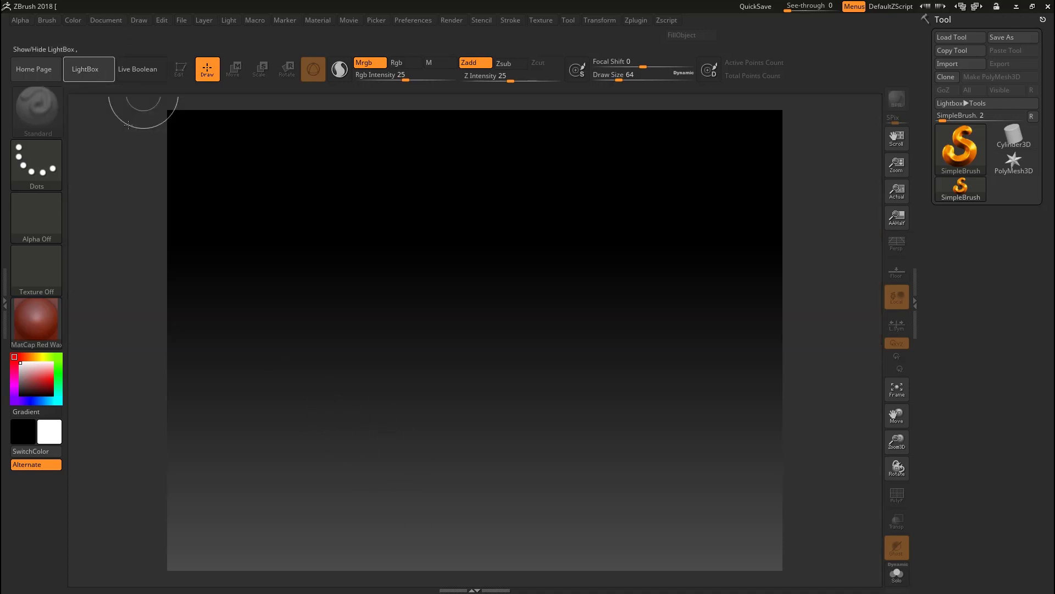
pyautogui.click(107, 20)
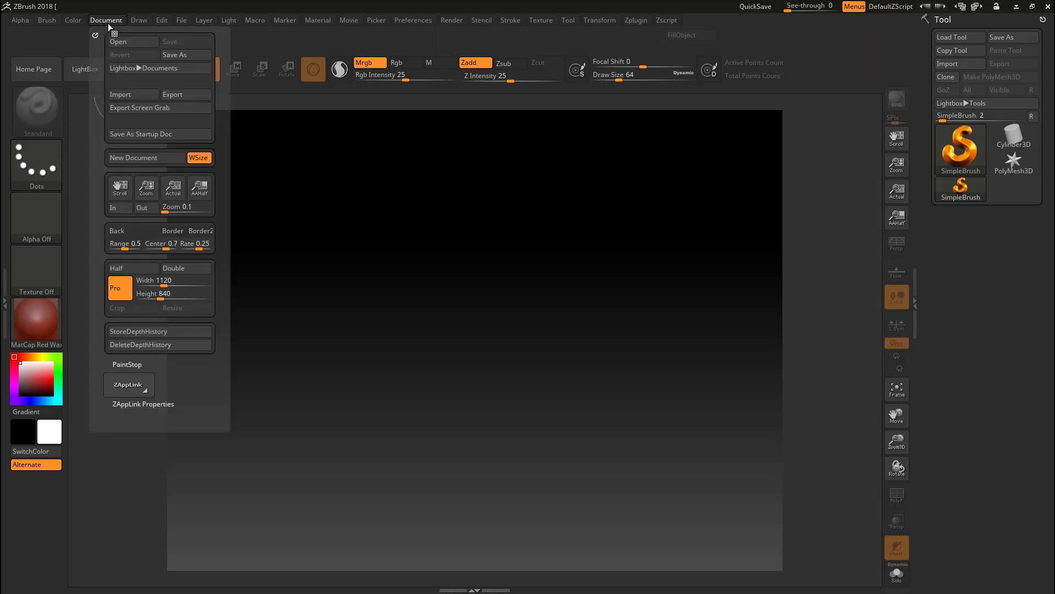
pyautogui.click(171, 282)
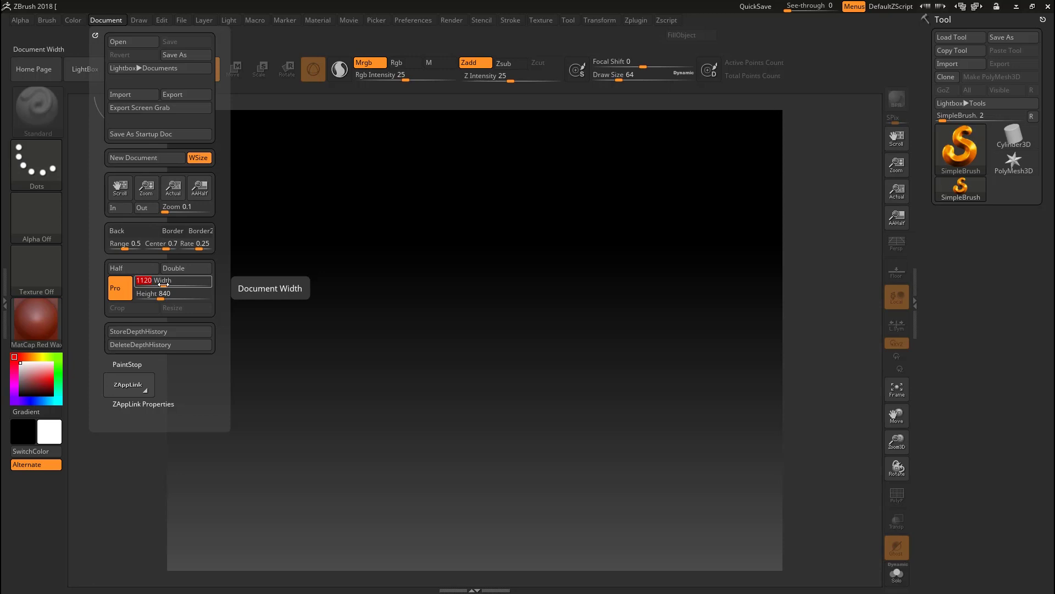
pyautogui.write('2000')
pyautogui.press('Return')
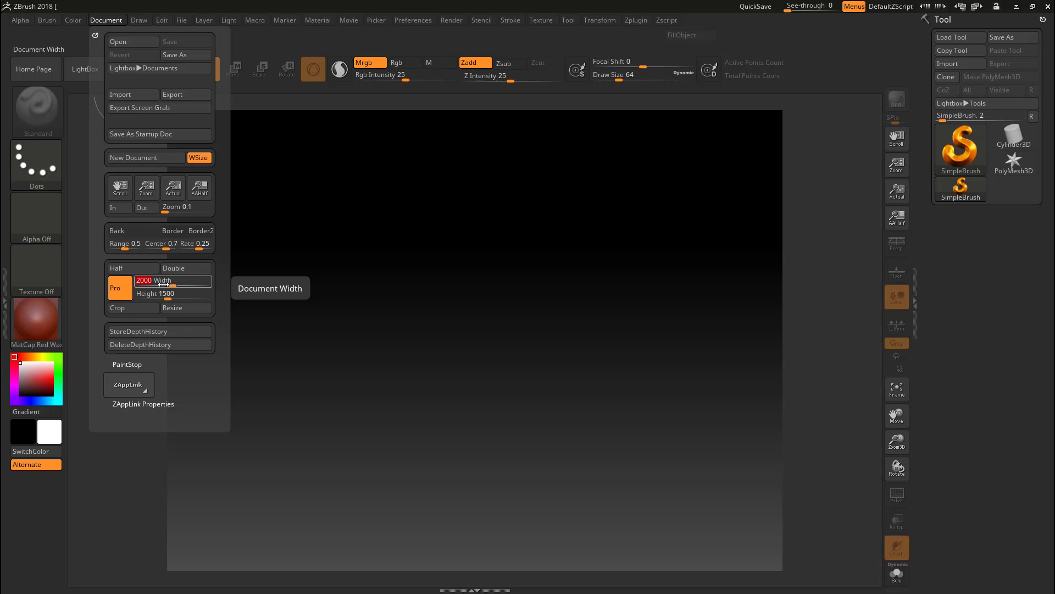
pyautogui.click(184, 305)
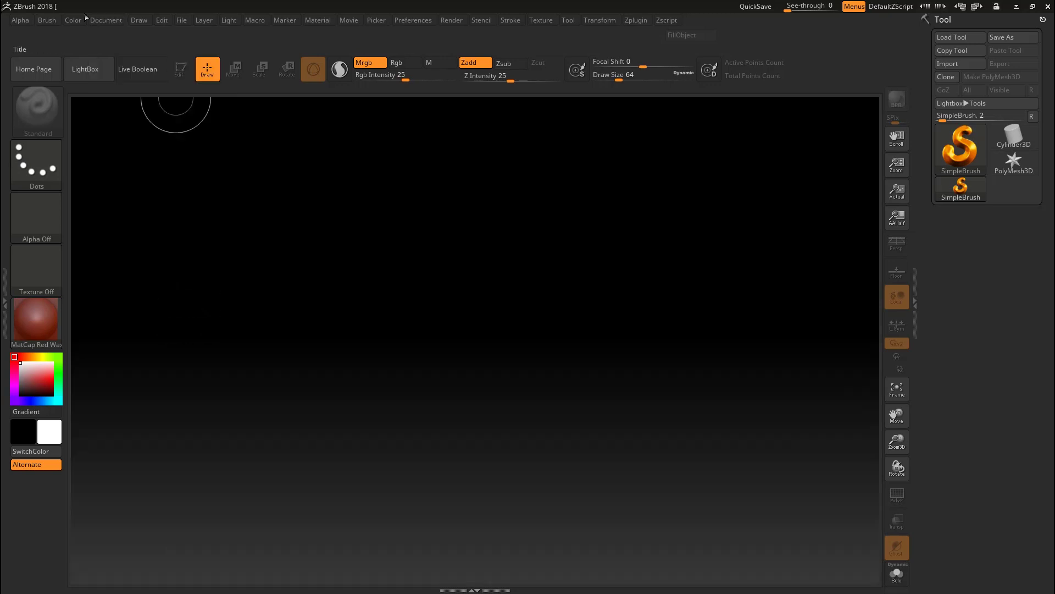
# Step: Change the document's background gradient Range so the canvas has a uniform dark grey background
pyautogui.click(106, 19)
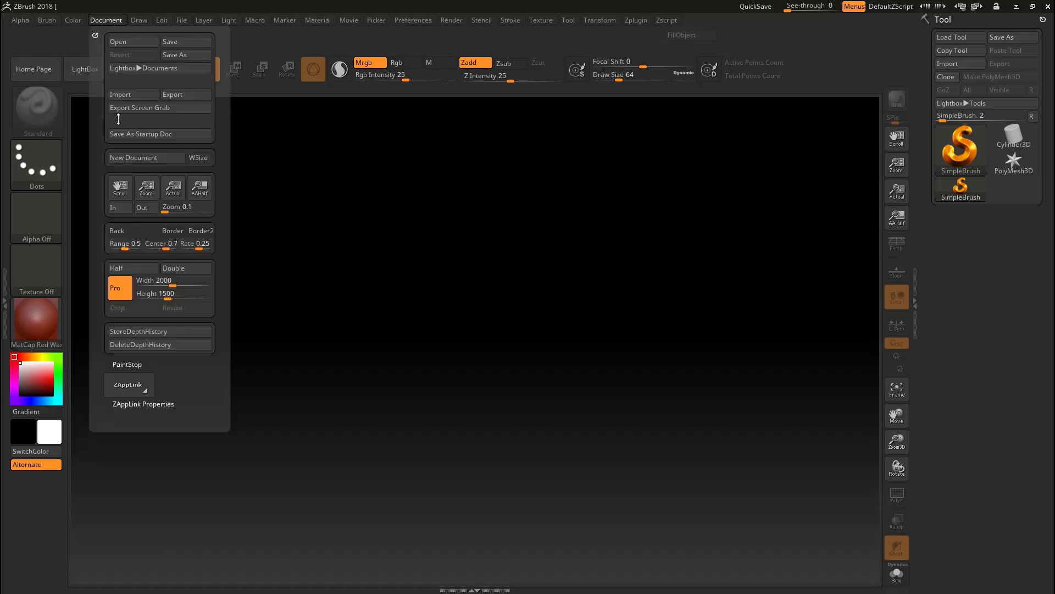
pyautogui.click(122, 243)
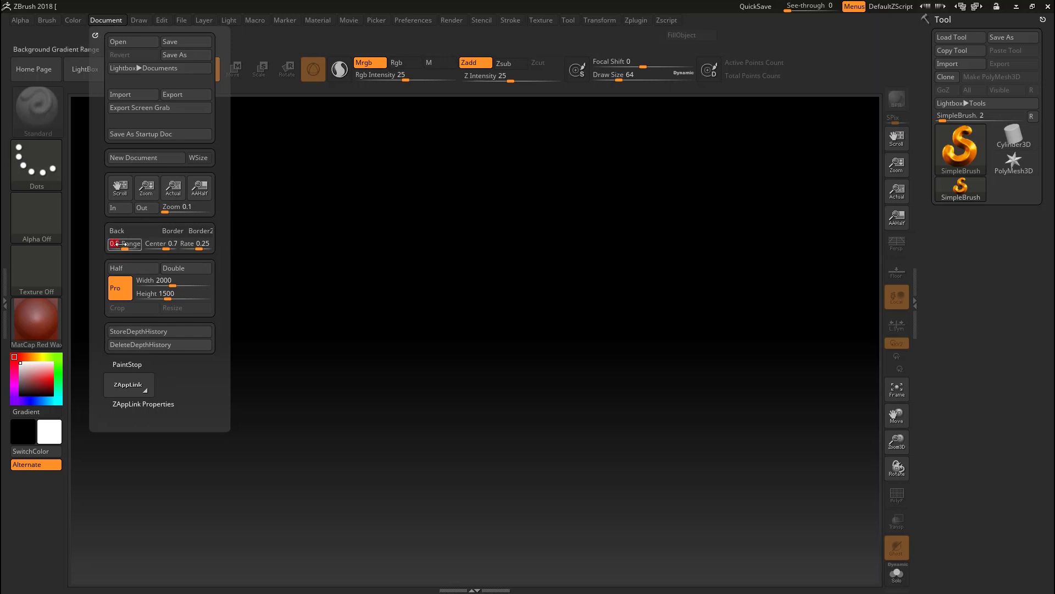
pyautogui.press('Return')
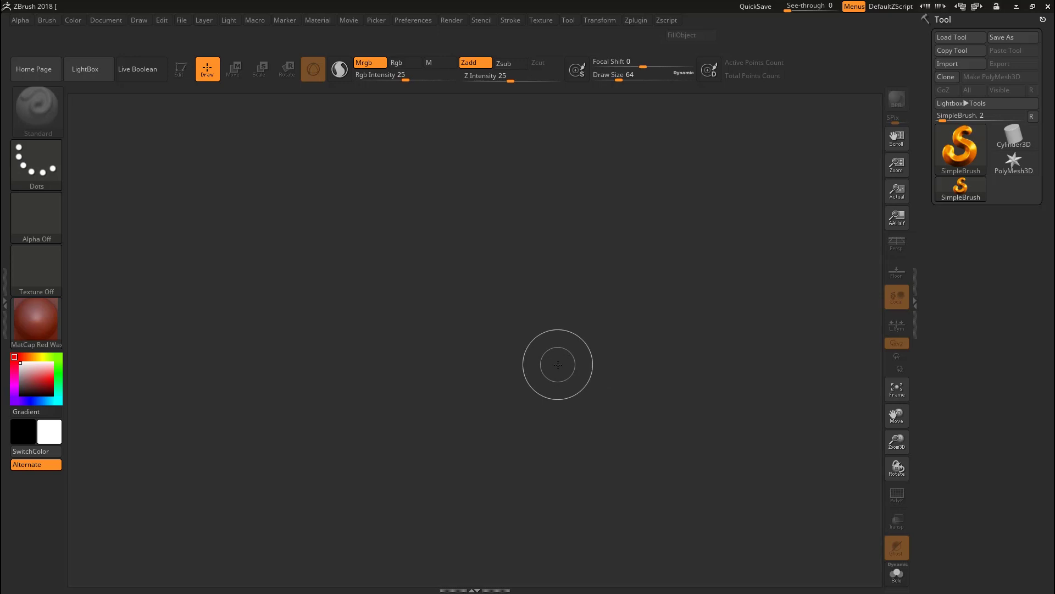
# Step: Draw a large Sphereinder3D primitive upright on the canvas and put it into Edit mode
pyautogui.click(964, 154)
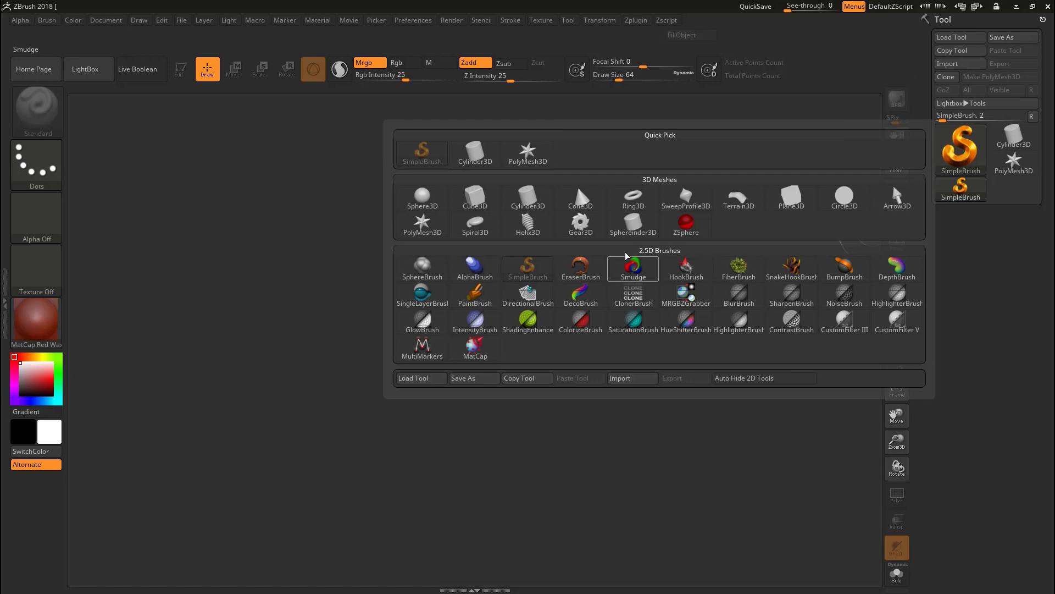
pyautogui.click(639, 233)
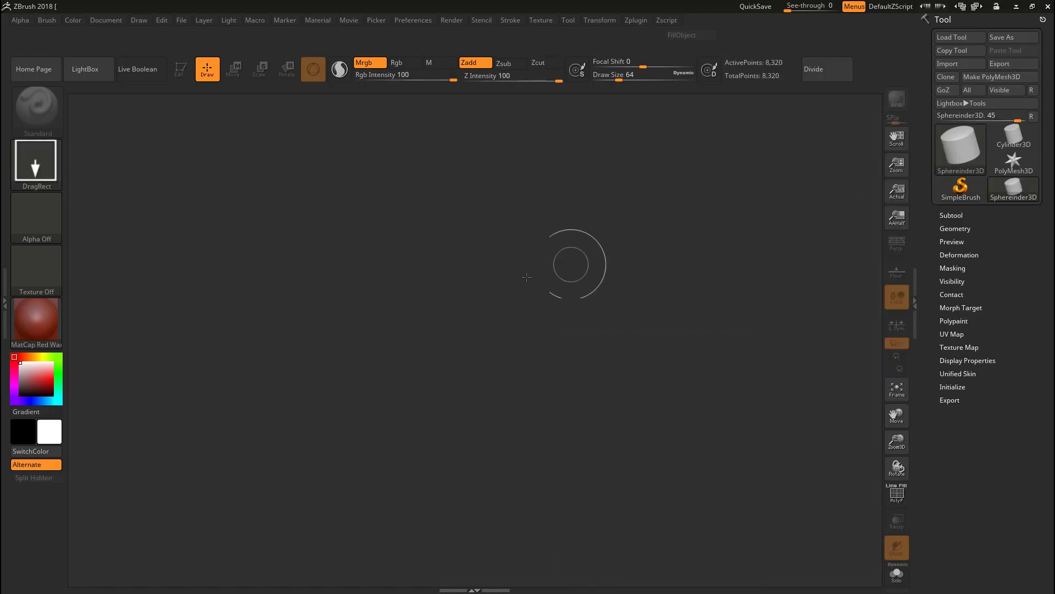
pyautogui.moveTo(456, 236); pyautogui.dragTo(462, 407)
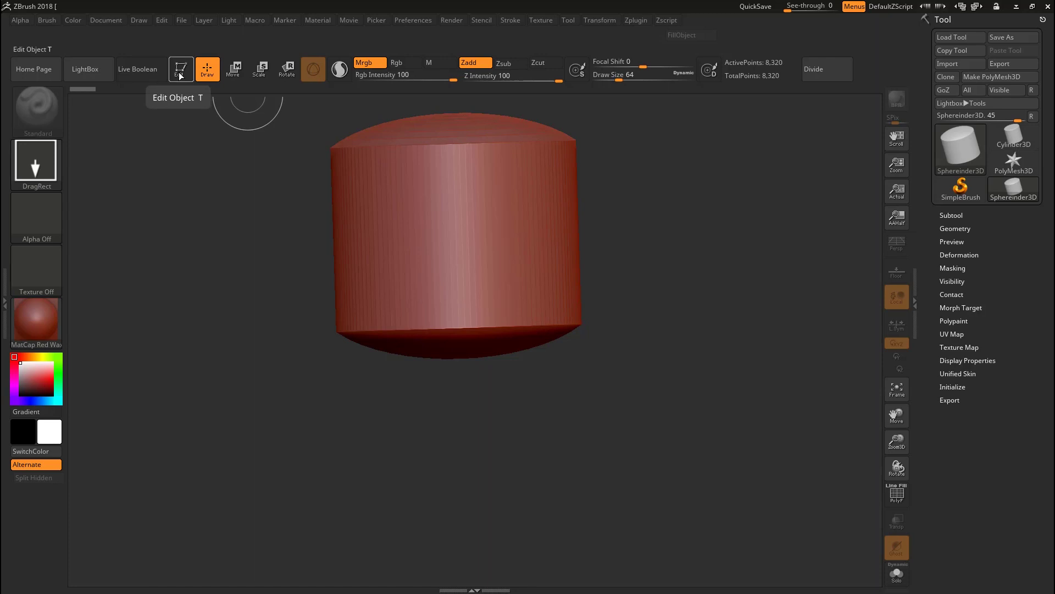
pyautogui.click(180, 70)
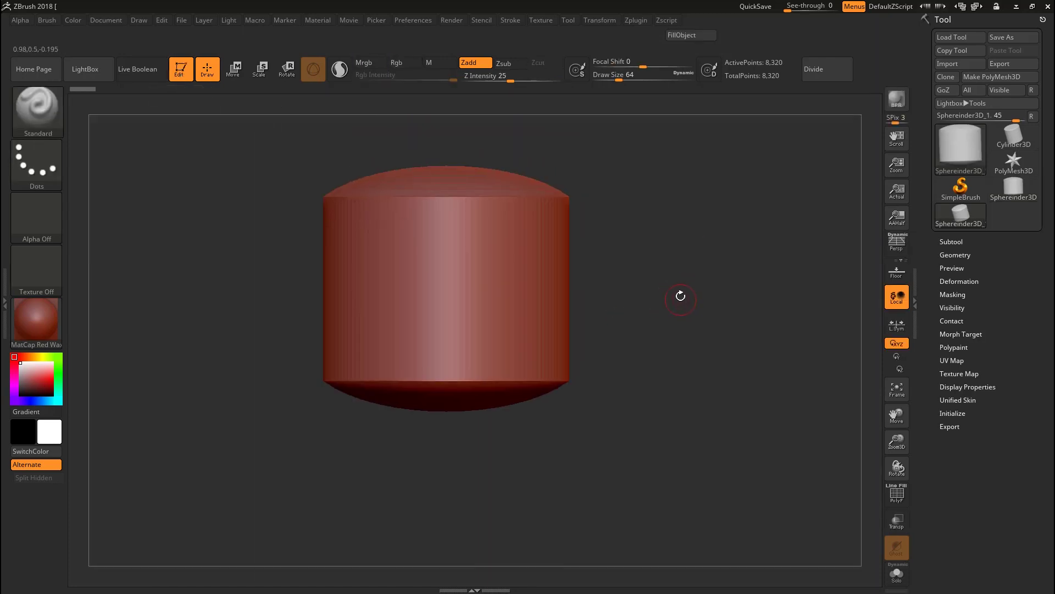
# Step: Apply BasicMaterial to the Sphereinder and frame it in a straight front view
pyautogui.moveTo(680, 296); pyautogui.dragTo(652, 301)
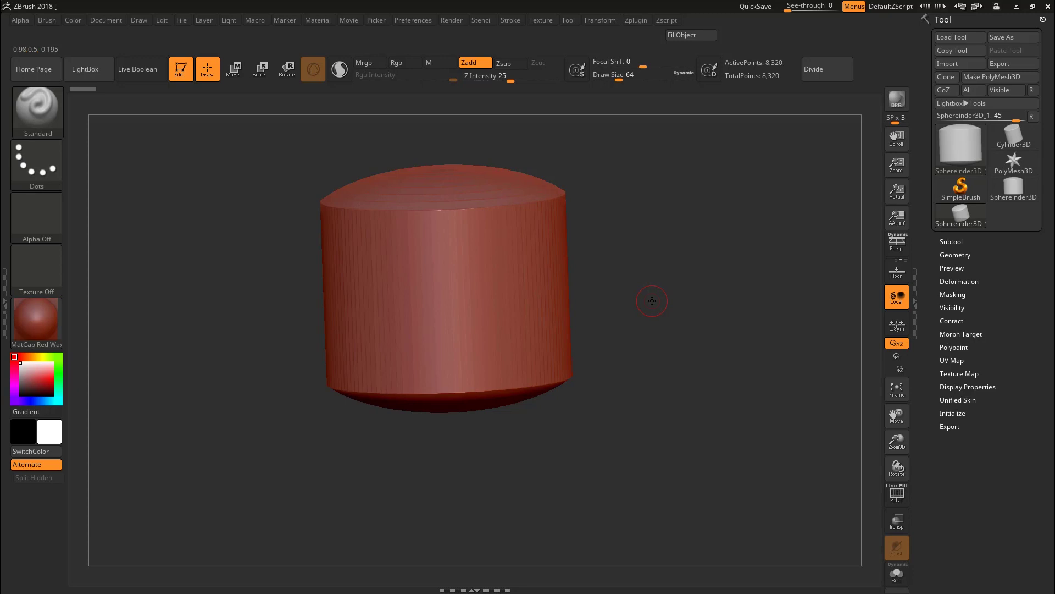
pyautogui.moveTo(646, 314); pyautogui.dragTo(654, 300)
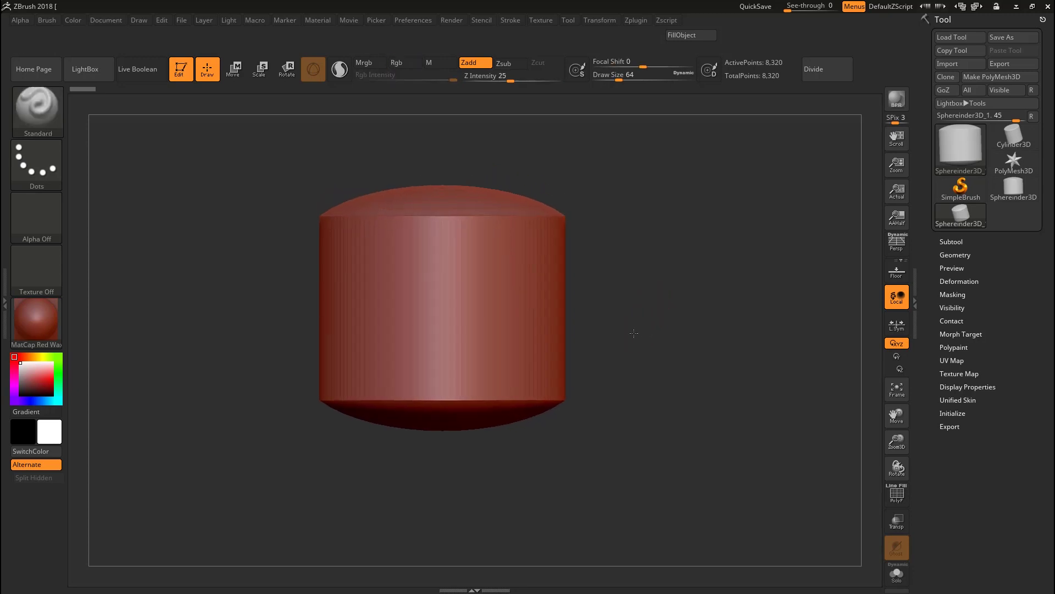
pyautogui.moveTo(633, 337); pyautogui.dragTo(553, 339)
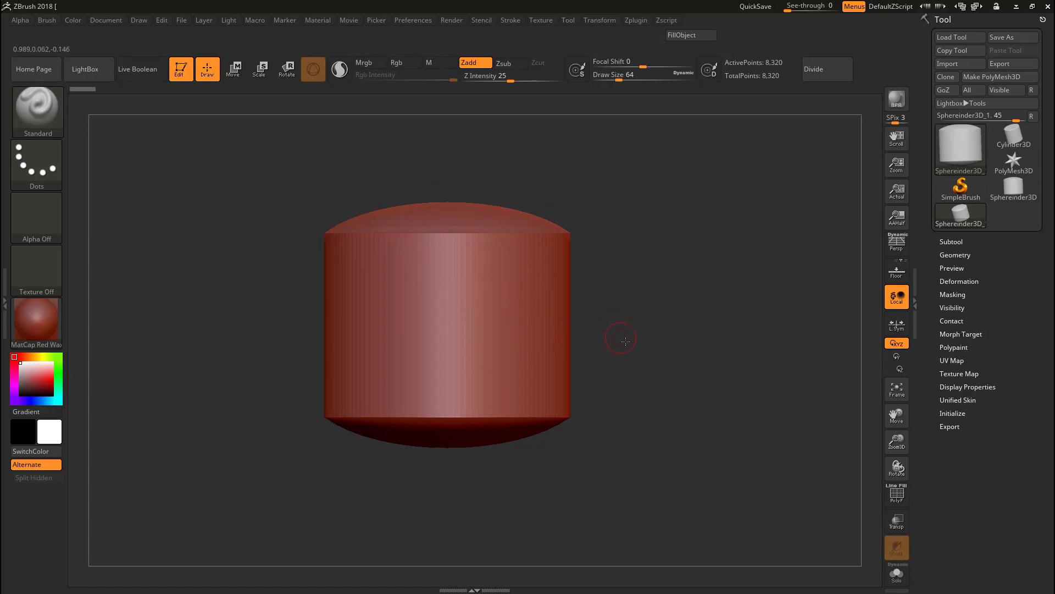
pyautogui.moveTo(625, 341); pyautogui.dragTo(426, 291)
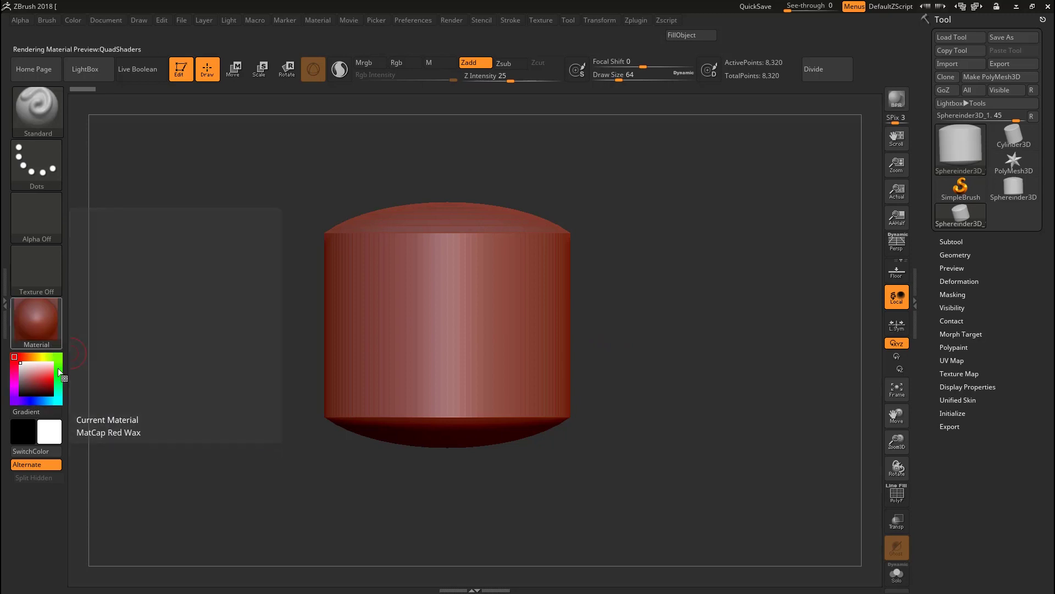
pyautogui.click(28, 325)
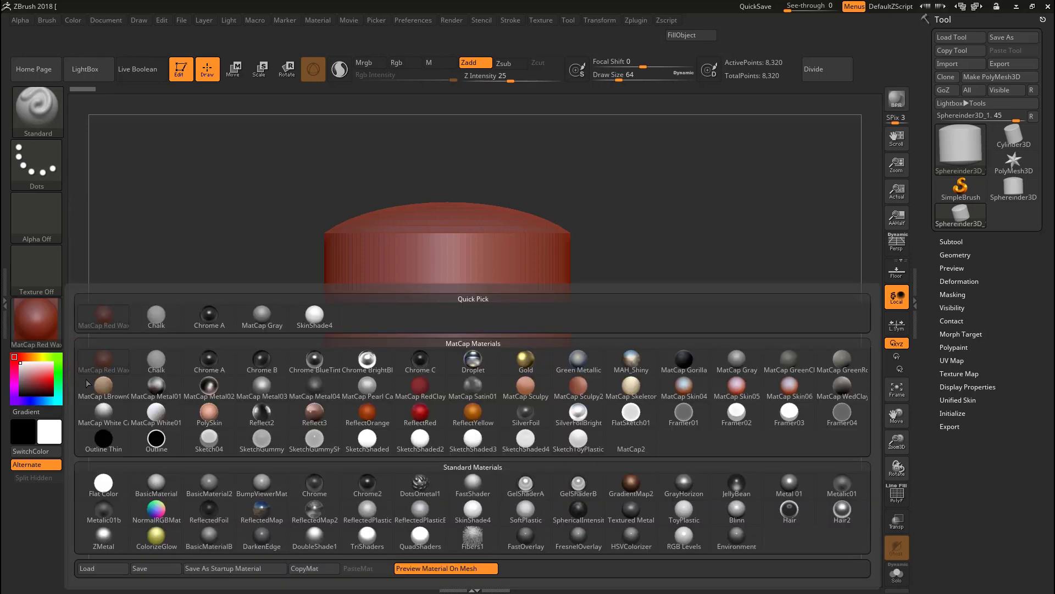
pyautogui.click(157, 485)
pyautogui.moveTo(642, 346); pyautogui.dragTo(643, 309)
pyautogui.press('f')
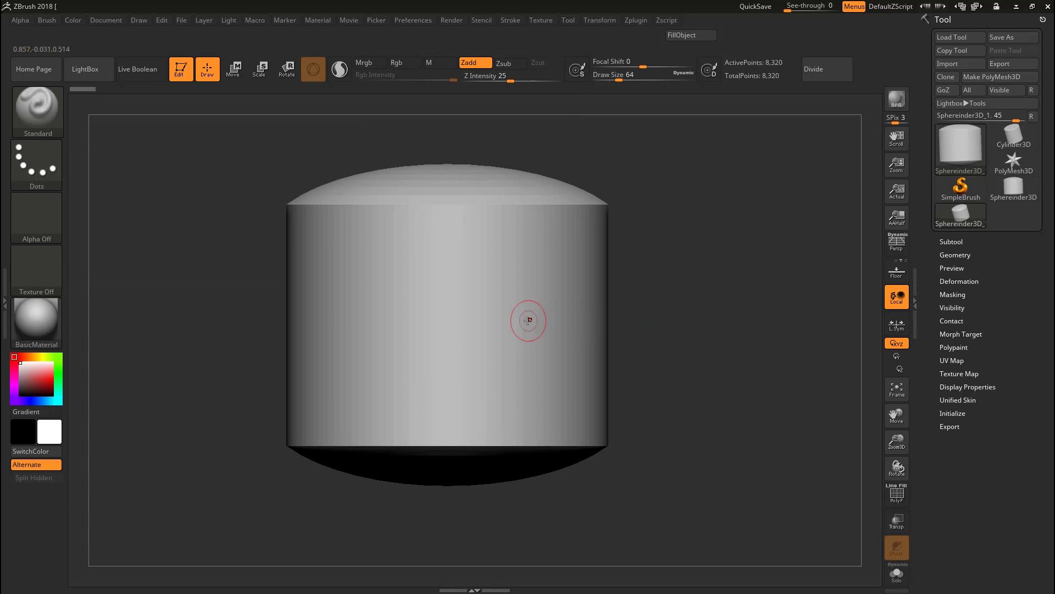
# Step: Convert the Sphereinder primitive into a sculptable PolyMesh3D
pyautogui.moveTo(695, 318)
pyautogui.mouseDown()
pyautogui.moveTo(710, 336)
pyautogui.moveTo(681, 320)
pyautogui.mouseUp()
pyautogui.click(497, 290)
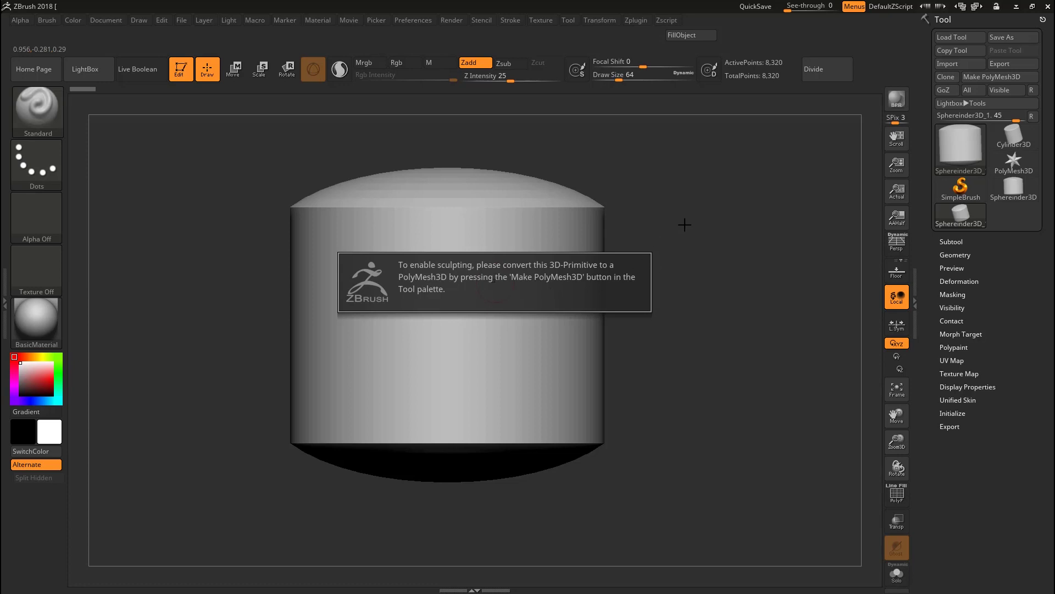
pyautogui.click(983, 77)
pyautogui.moveTo(688, 295)
pyautogui.mouseDown()
pyautogui.moveTo(662, 316)
pyautogui.moveTo(692, 285)
pyautogui.moveTo(699, 305)
pyautogui.mouseUp()
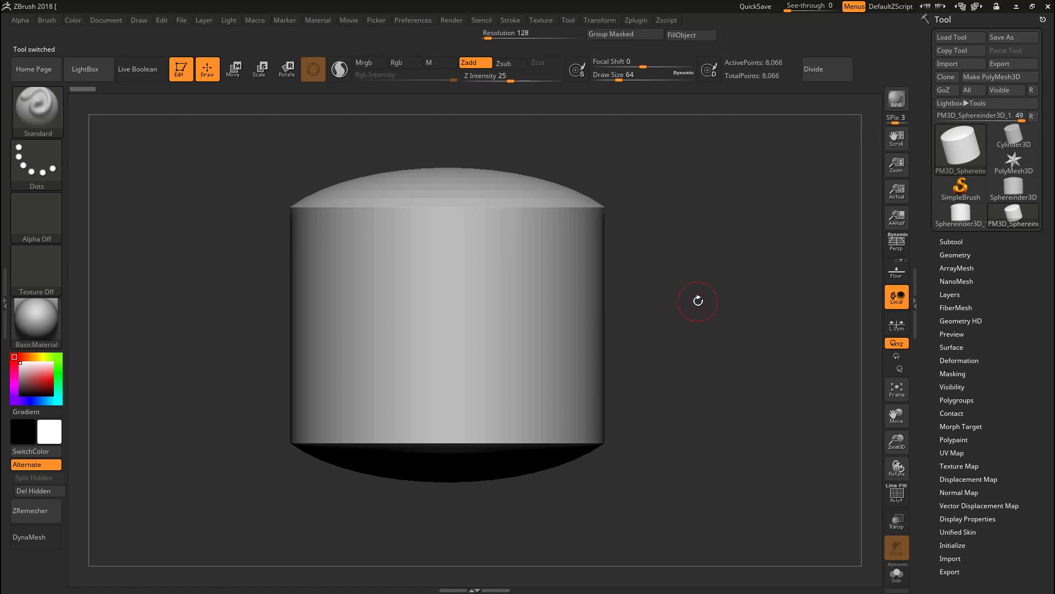
pyautogui.keyDown('shift'); pyautogui.moveTo(698, 301); pyautogui.dragTo(384, 276); pyautogui.keyUp('shift')
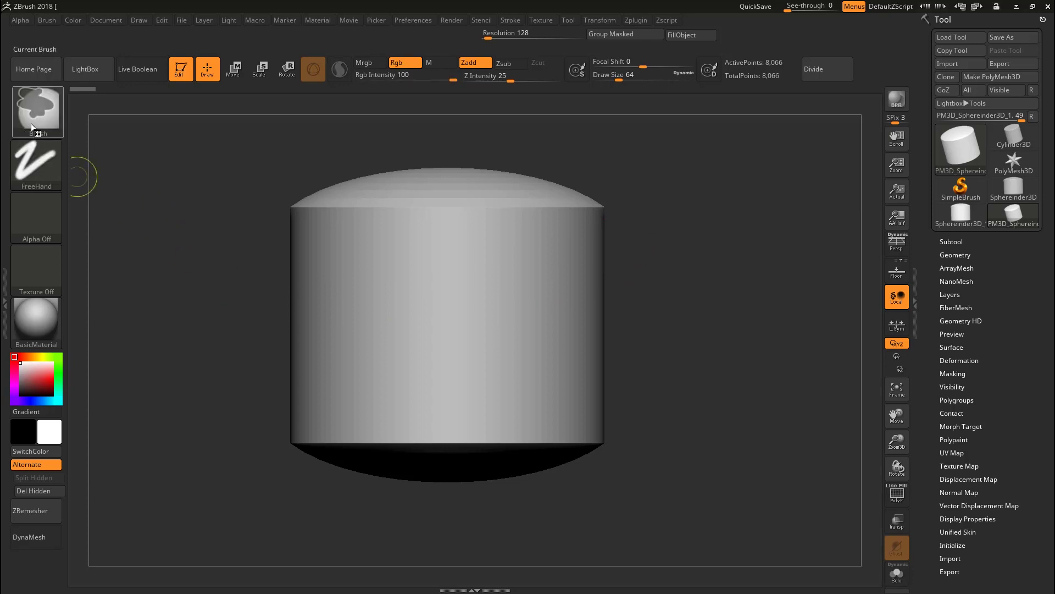
# Step: Replace the SelectRect brush with ClipRect as the selection and clipping brush
pyautogui.hotkey('ctrl', 'shift')
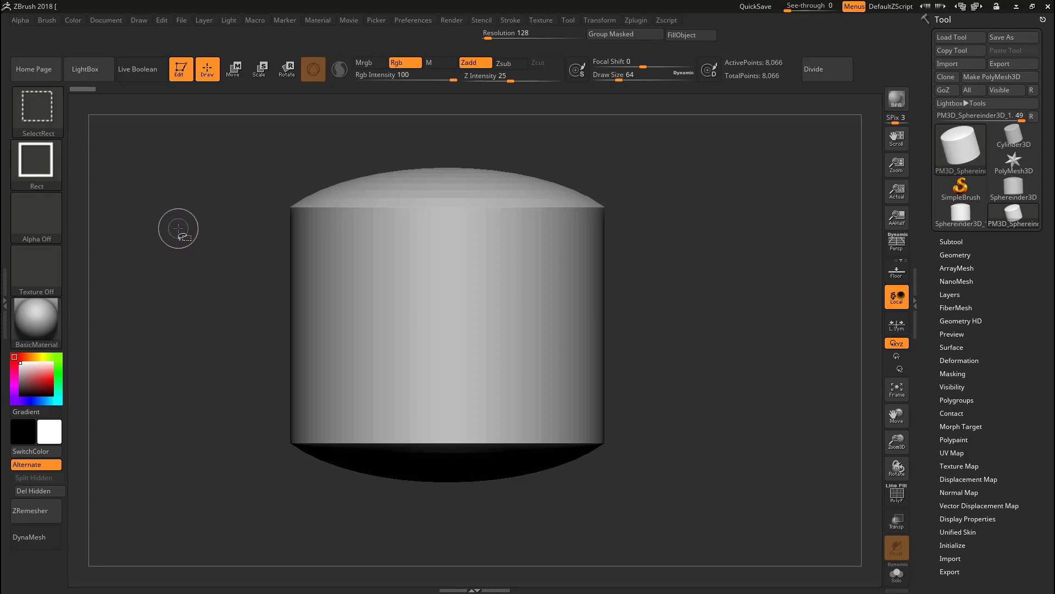
pyautogui.click(43, 123)
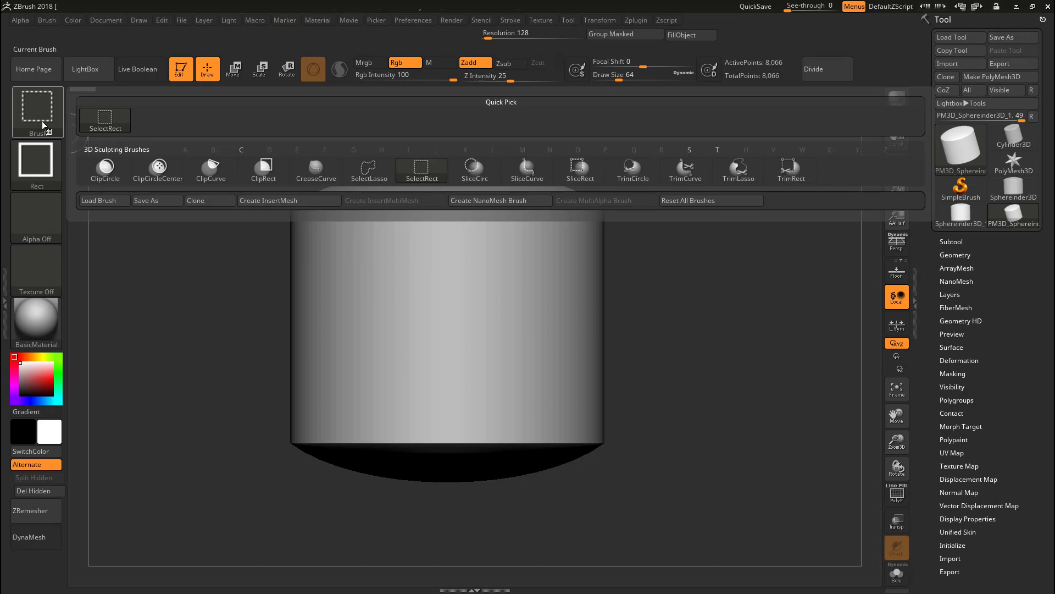
pyautogui.moveTo(268, 180)
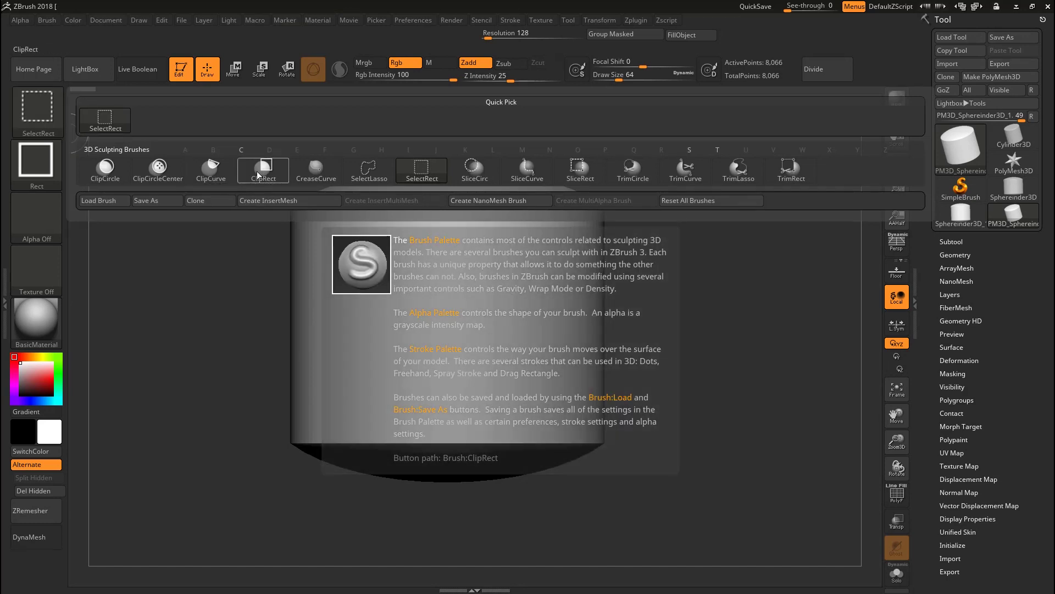
pyautogui.click(256, 170)
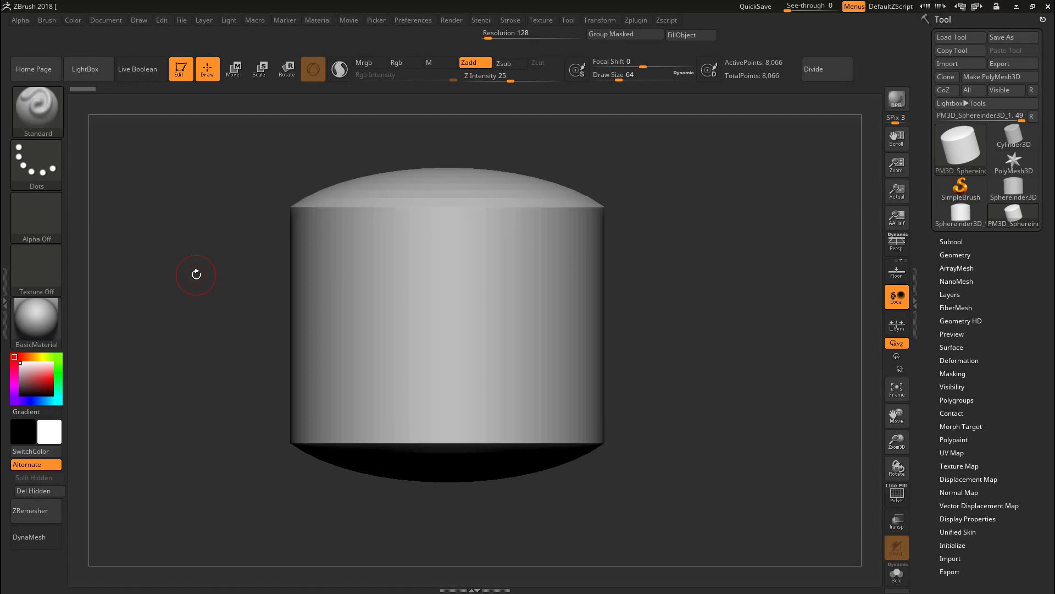
pyautogui.hotkey('ctrl', 'shift')
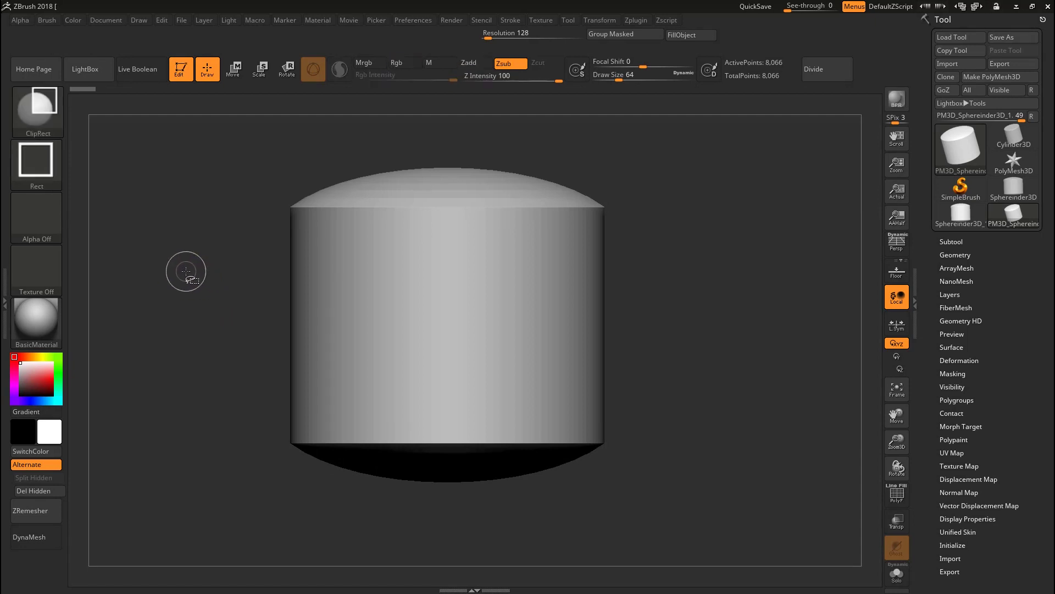
# Step: Try clipping the mesh to a thick horizontal band with ClipRect and undo the clip
pyautogui.moveTo(186, 271)
pyautogui.mouseDown()
pyautogui.moveTo(193, 298)
pyautogui.moveTo(231, 313)
pyautogui.moveTo(346, 326)
pyautogui.moveTo(702, 316)
pyautogui.moveTo(751, 295)
pyautogui.moveTo(758, 376)
pyautogui.moveTo(770, 381)
pyautogui.mouseUp()
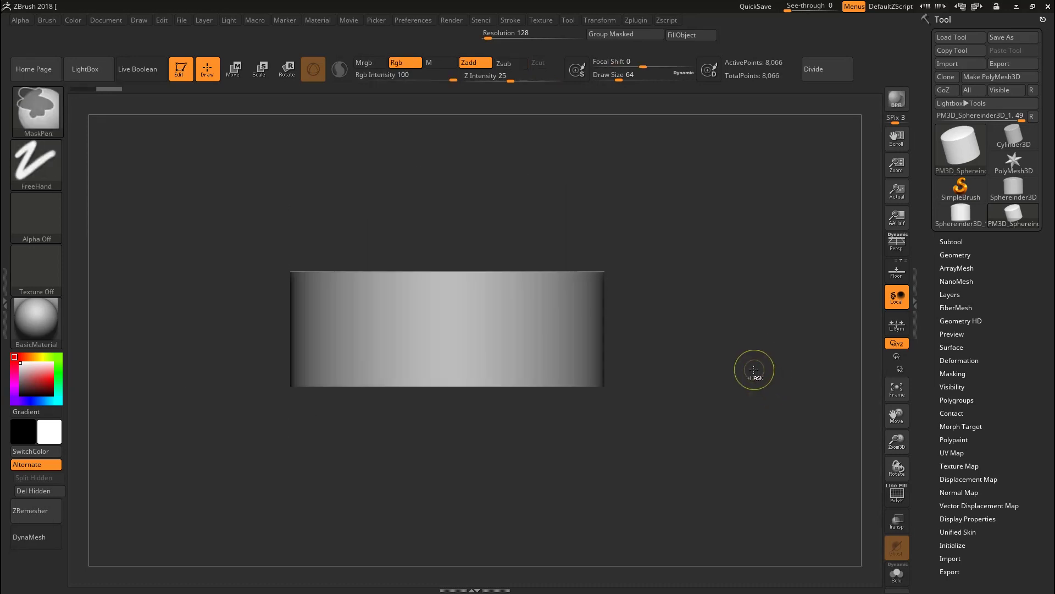
pyautogui.hotkey('ctrl', 'z')
pyautogui.press('ctrl')
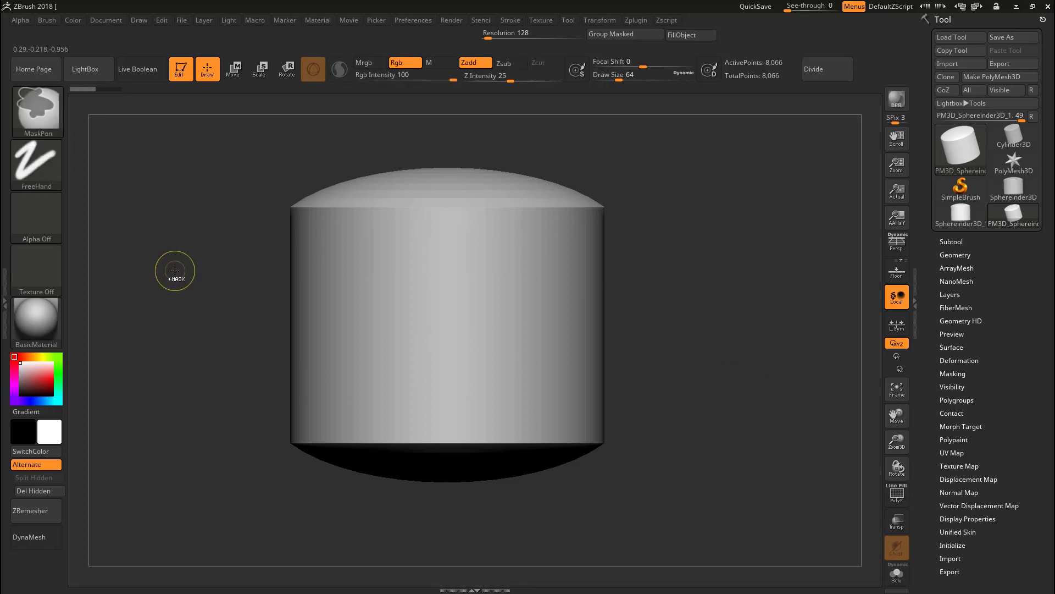
# Step: Clip off both domed ends of the mesh with a narrow ClipRect rectangle, leaving a thin flat round disc
pyautogui.hotkey('ctrl', 'shift')
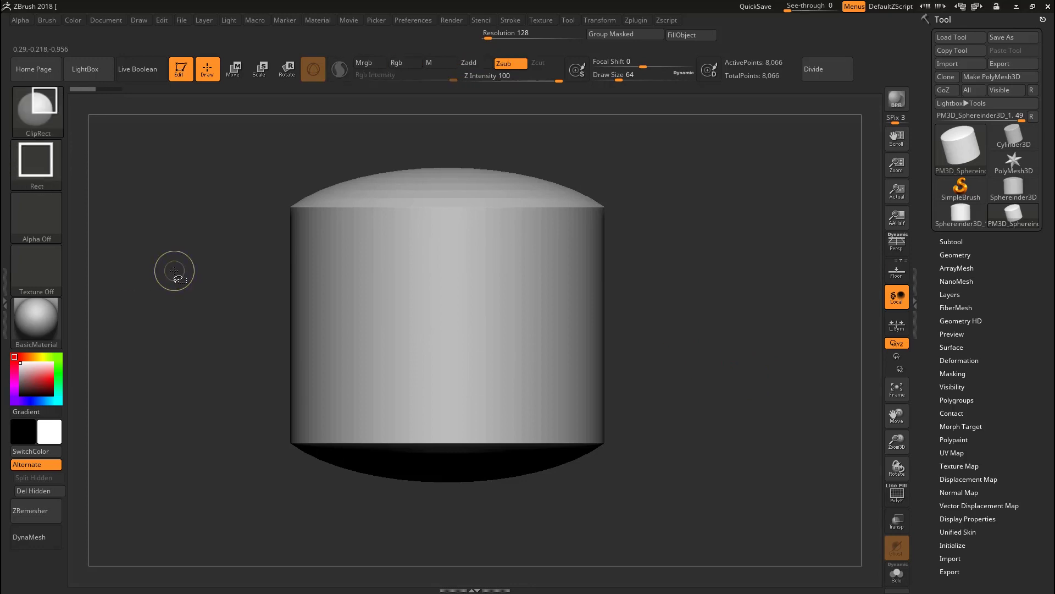
pyautogui.keyDown('ctrl'); pyautogui.keyDown('shift'); pyautogui.moveTo(174, 242); pyautogui.dragTo(632, 329); pyautogui.keyUp('shift'); pyautogui.keyUp('ctrl')
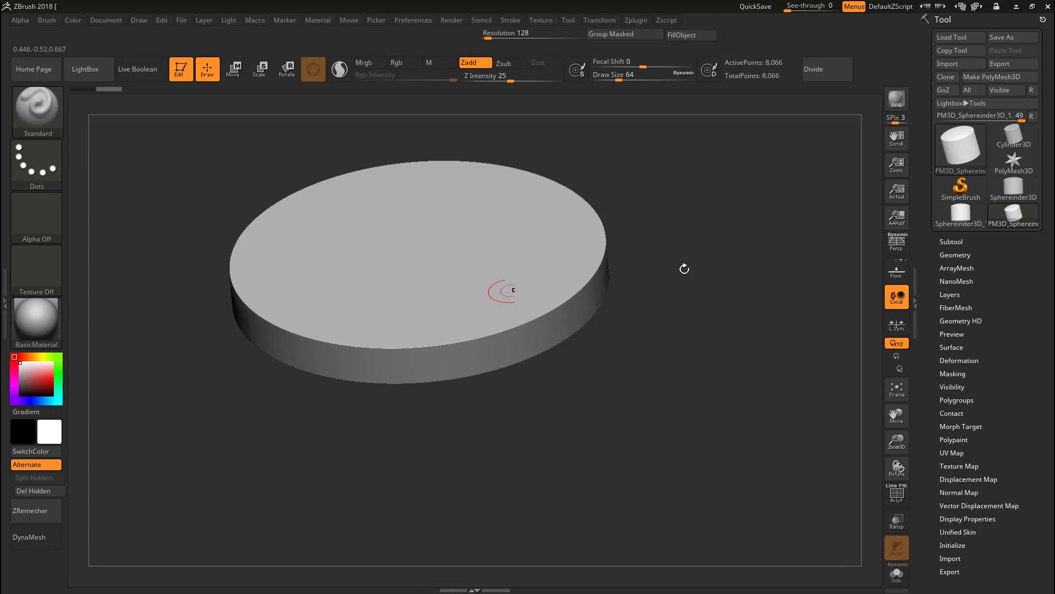
pyautogui.keyDown('alt'); pyautogui.moveTo(742, 278); pyautogui.dragTo(733, 304); pyautogui.keyUp('alt')
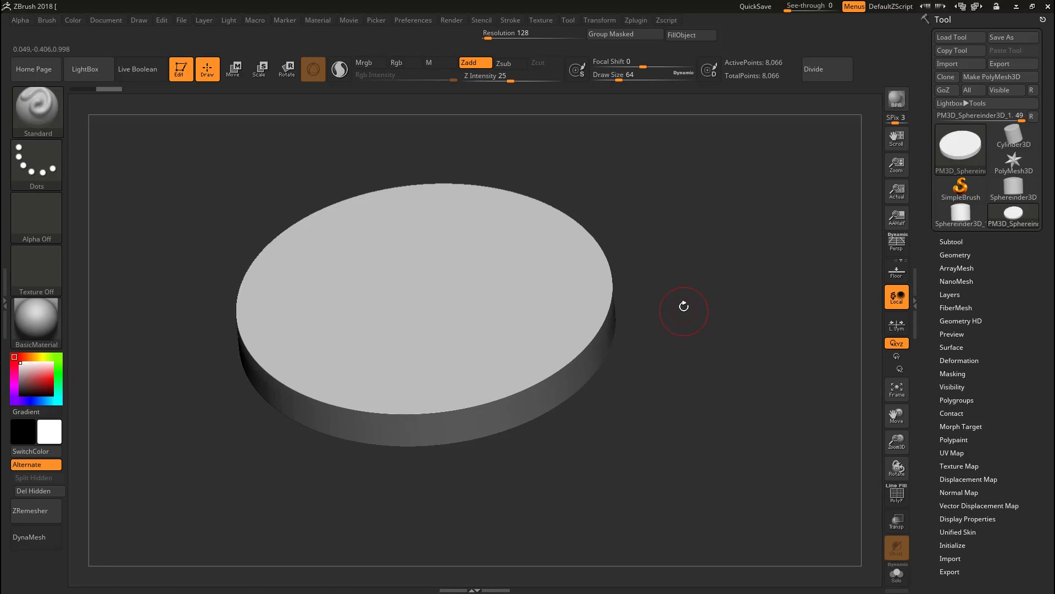
pyautogui.moveTo(685, 323)
pyautogui.mouseDown()
pyautogui.moveTo(653, 295)
pyautogui.moveTo(688, 338)
pyautogui.moveTo(706, 338)
pyautogui.mouseUp()
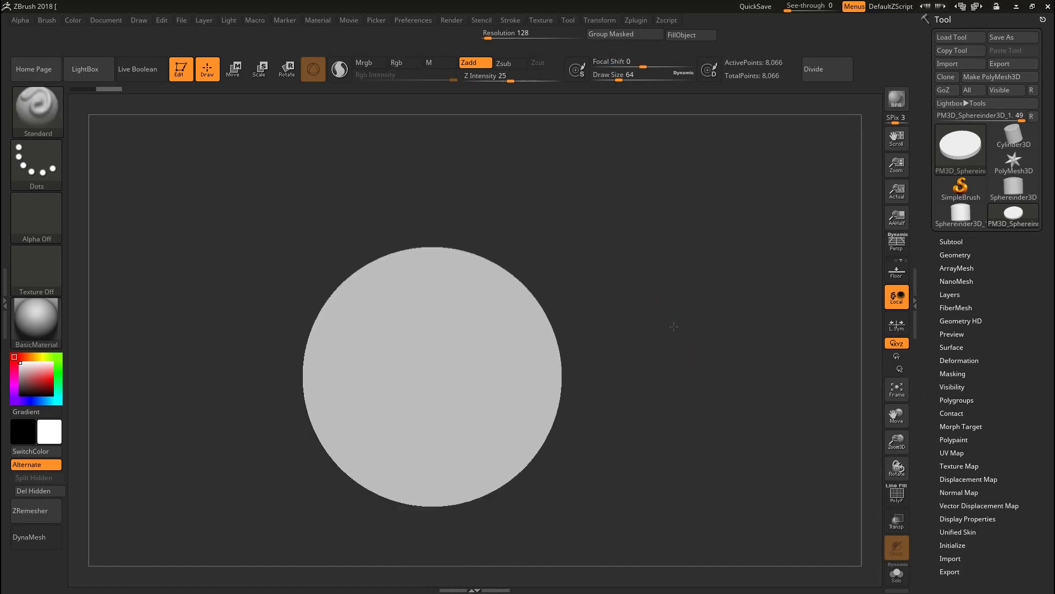
# Step: Set the DynaMesh resolution to 1000 and remesh the disc with DynaMesh
pyautogui.click(960, 254)
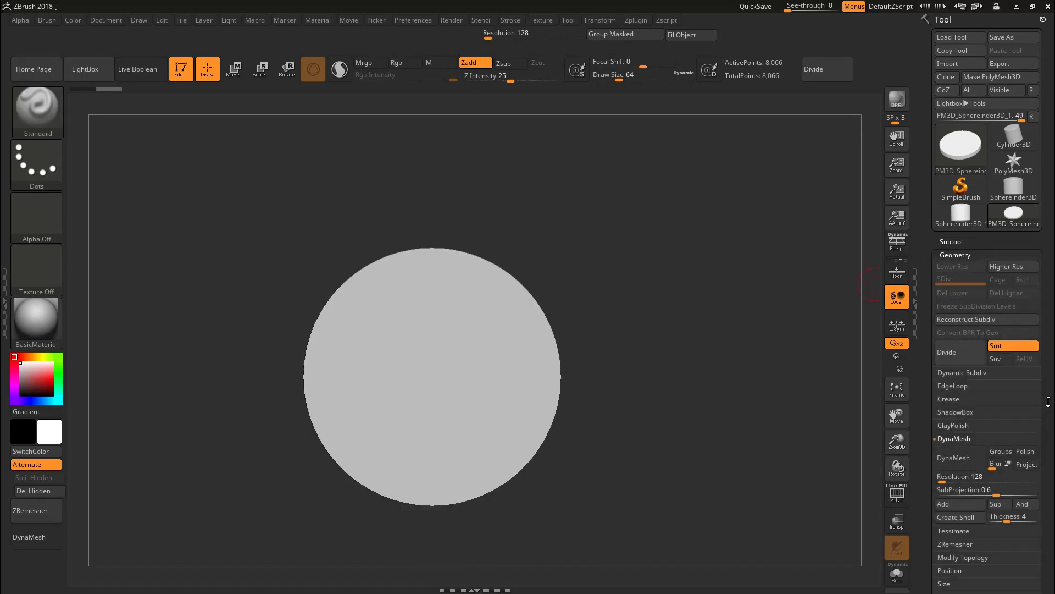
pyautogui.scroll(-3, 981, 393)
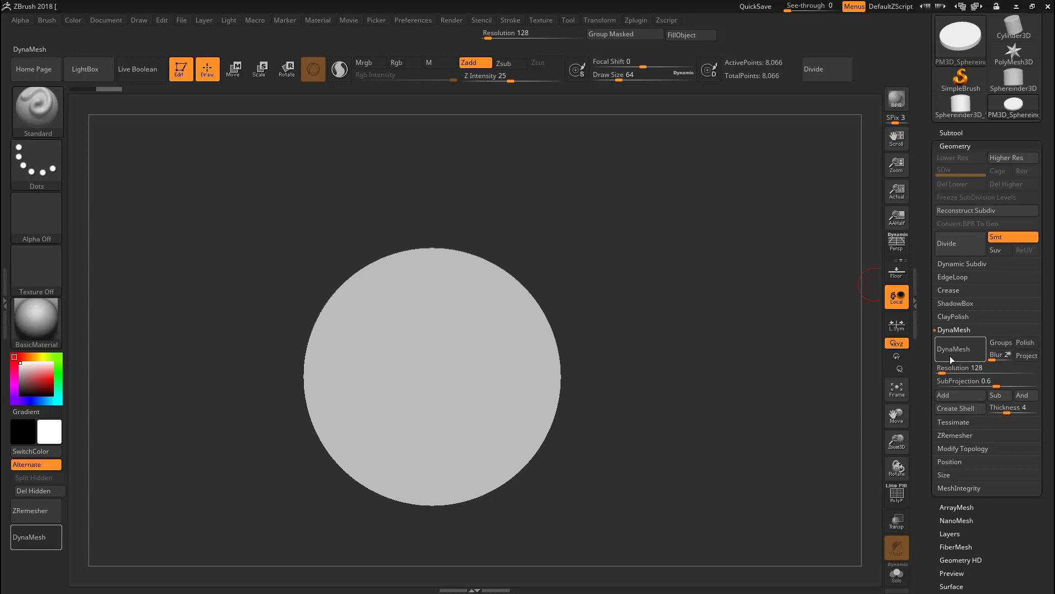
pyautogui.click(953, 370)
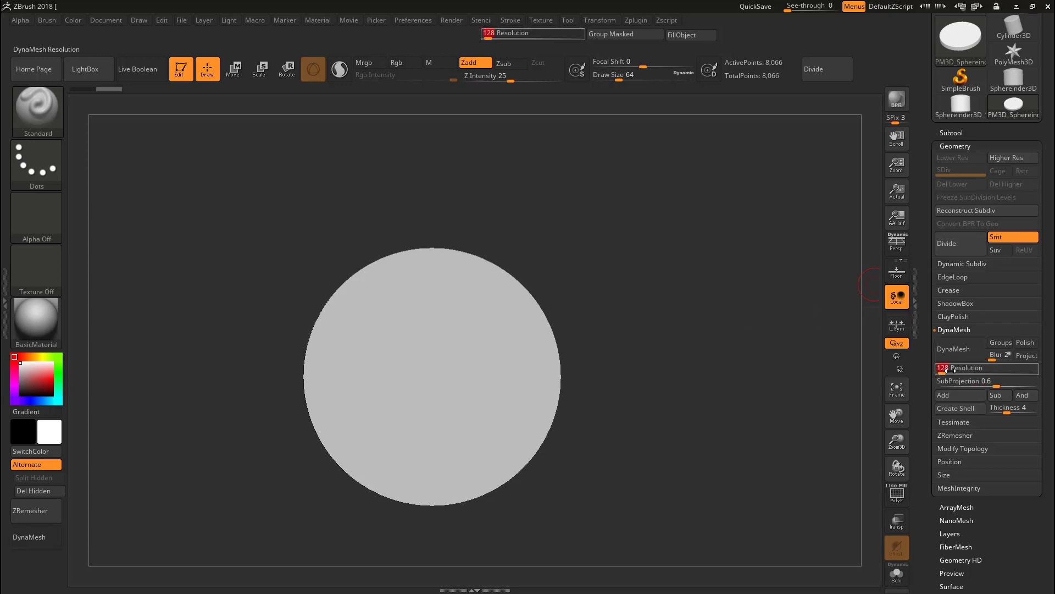
pyautogui.write('1')
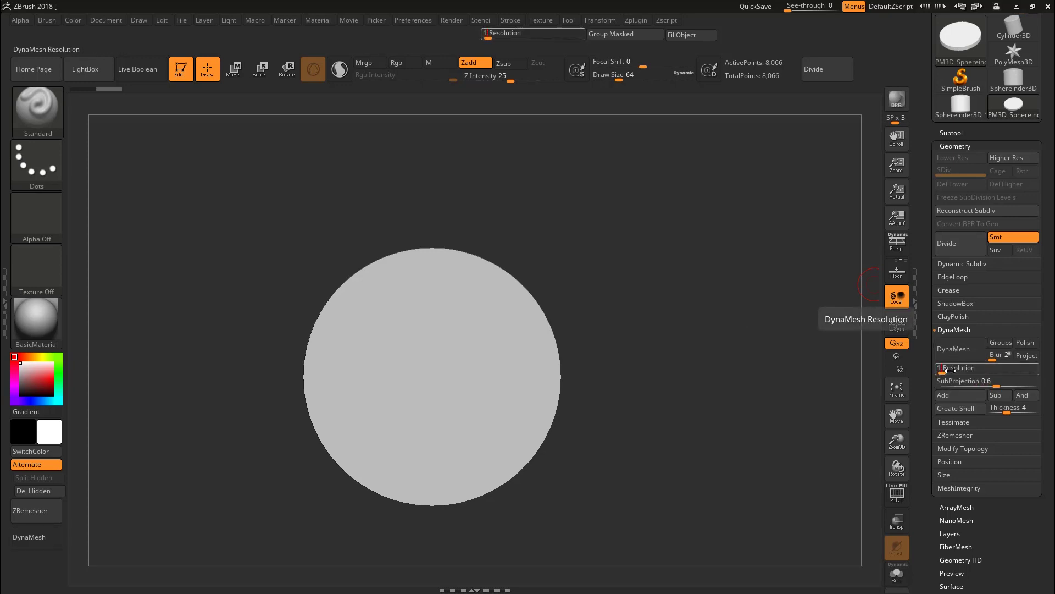
pyautogui.write('000')
pyautogui.press('Return')
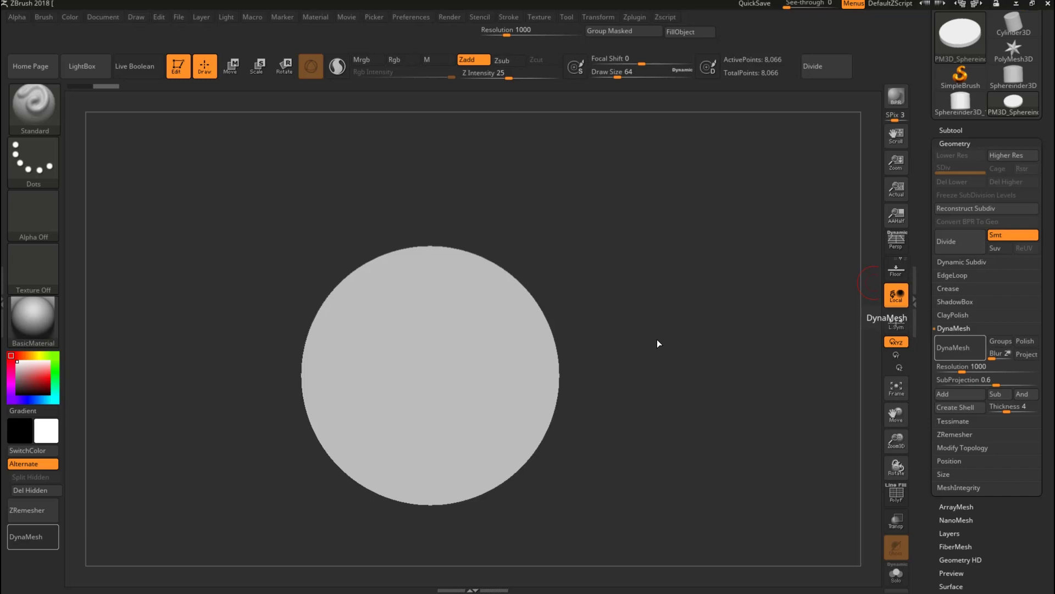
pyautogui.click(658, 343)
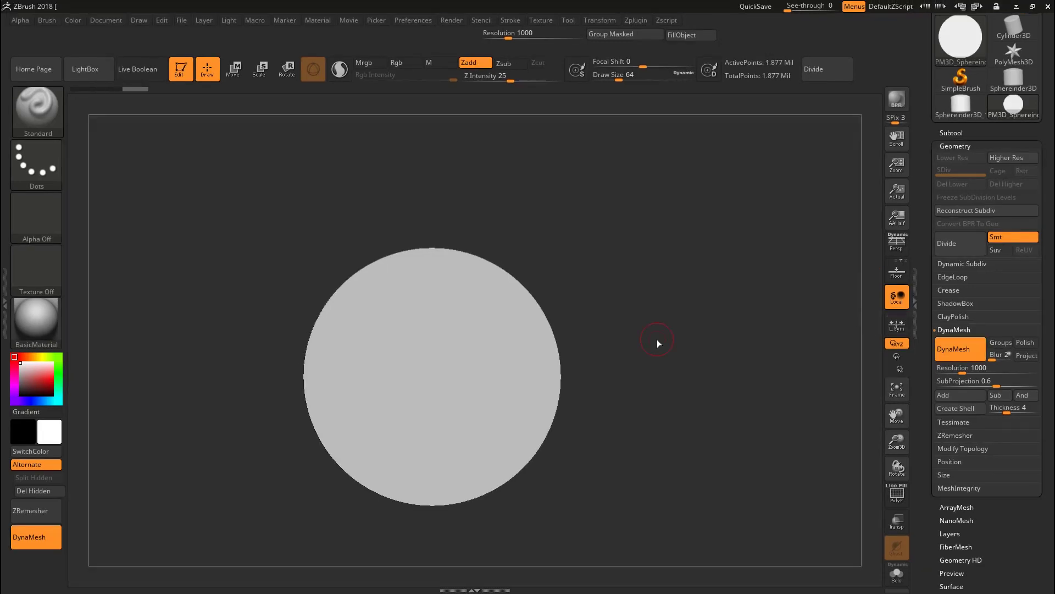
# Step: Import the brewery logo image 2.jpg from the Printing exprimates > 2D logo > tutorial folder as an alpha
pyautogui.moveTo(632, 349); pyautogui.dragTo(517, 279)
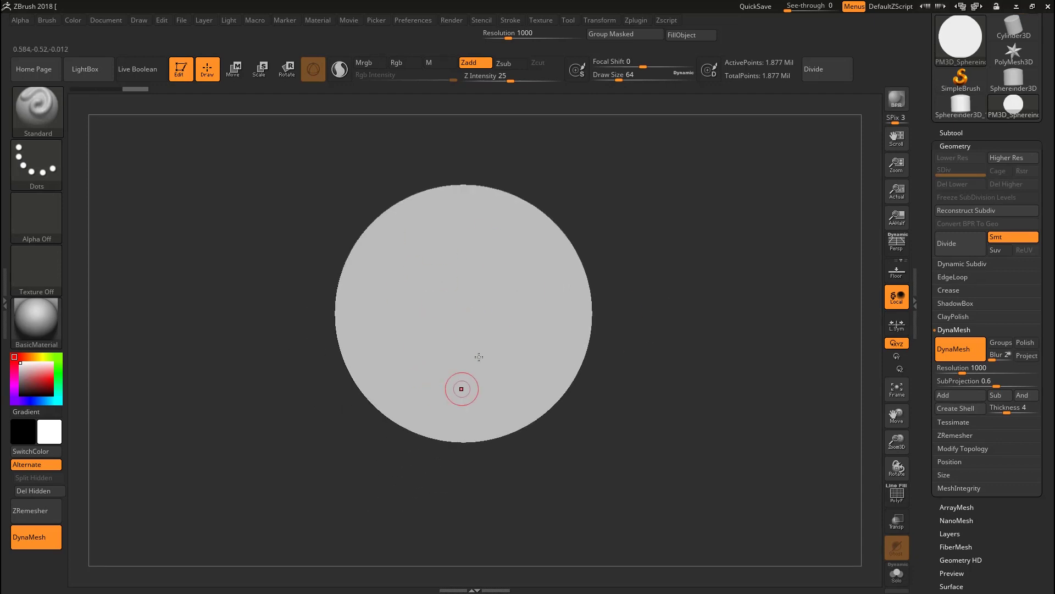
pyautogui.moveTo(718, 377); pyautogui.dragTo(732, 394)
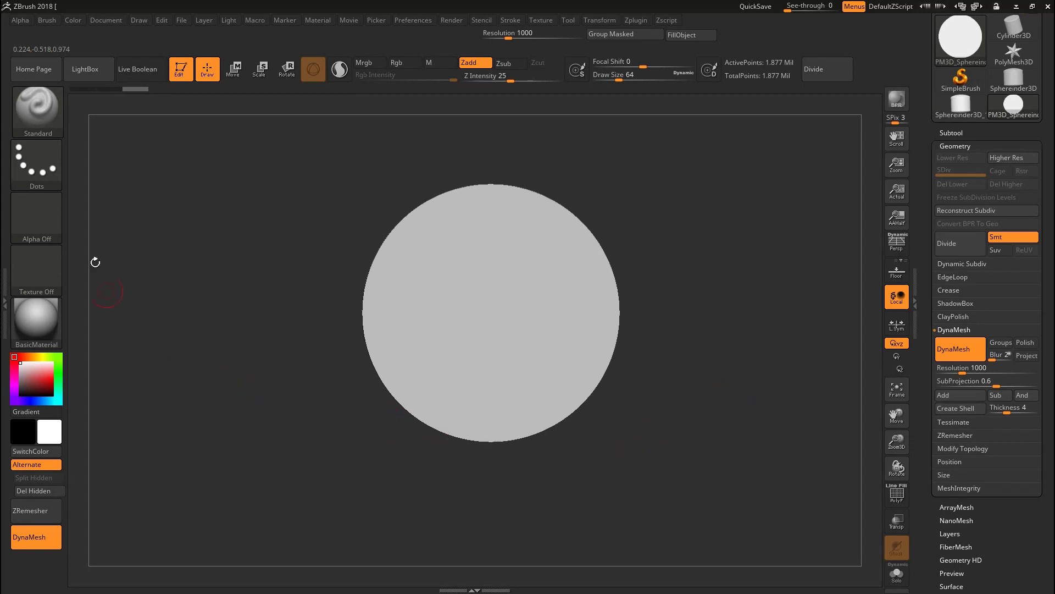
pyautogui.click(35, 226)
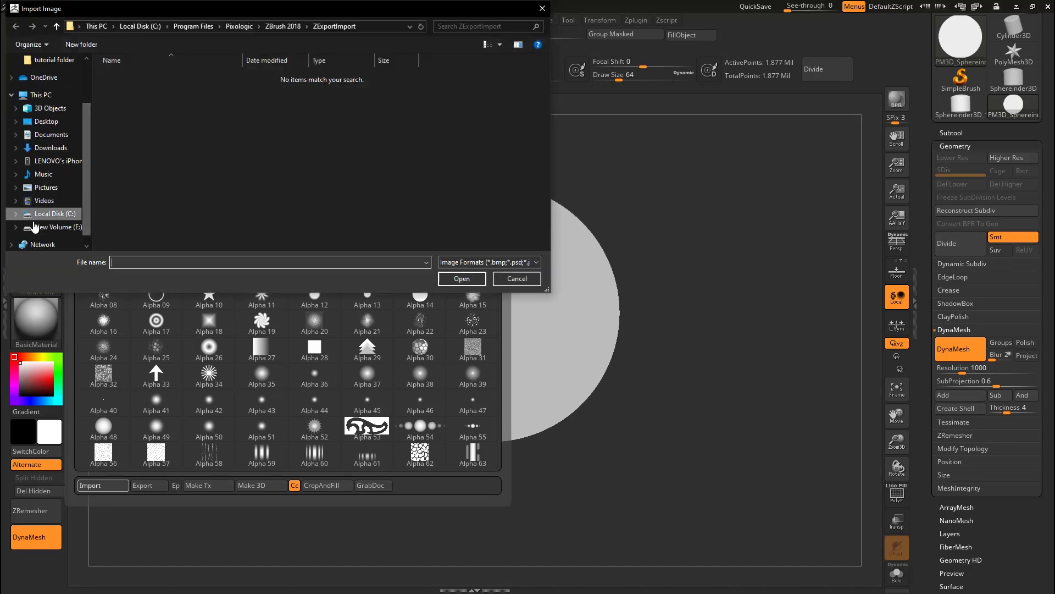
pyautogui.click(51, 229)
pyautogui.scroll(-4, 151, 209)
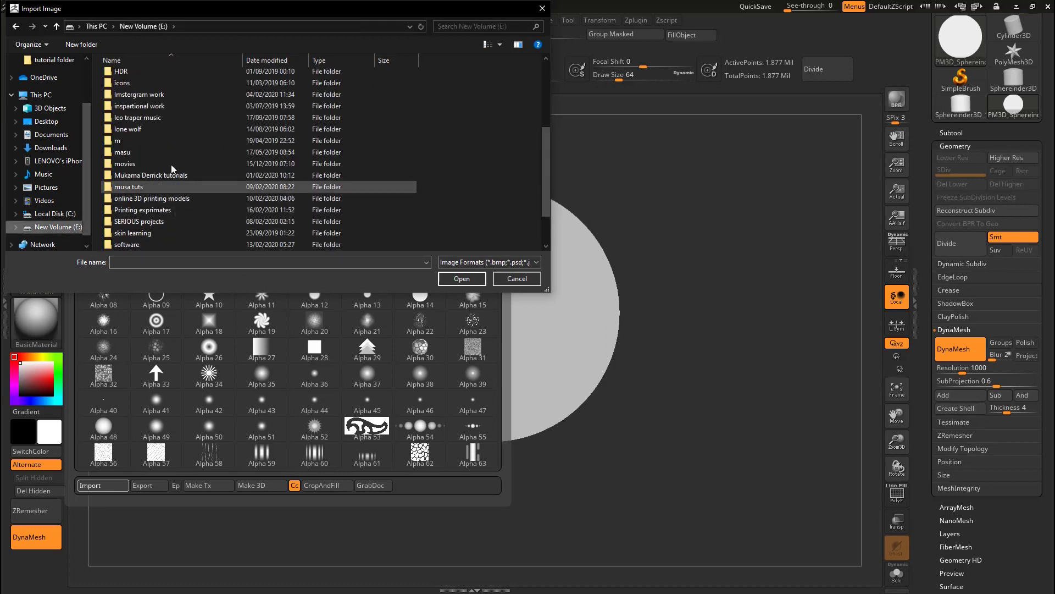
pyautogui.doubleClick(146, 210)
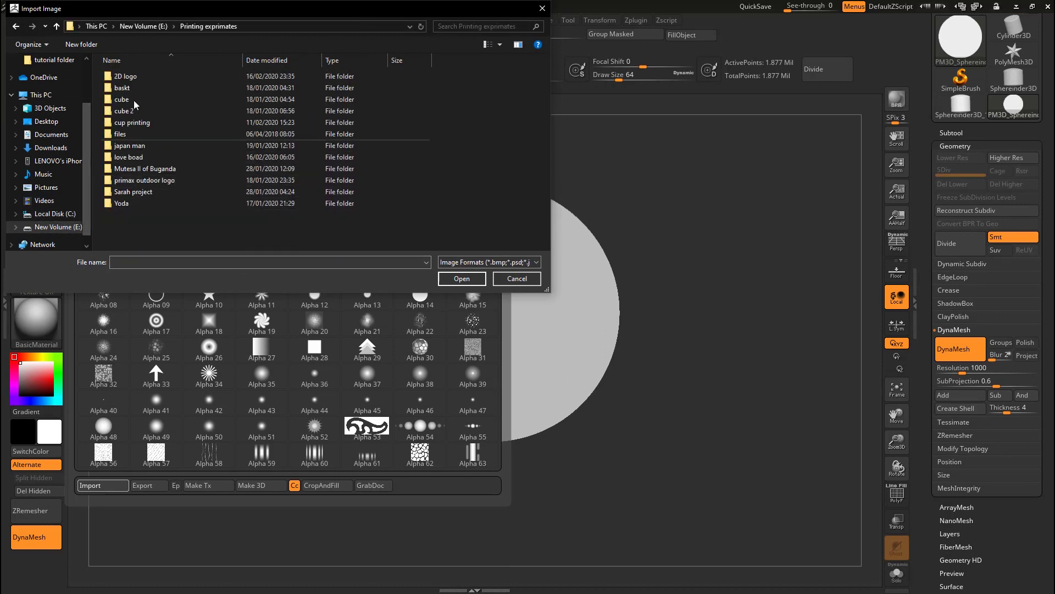
pyautogui.doubleClick(140, 72)
pyautogui.doubleClick(255, 88)
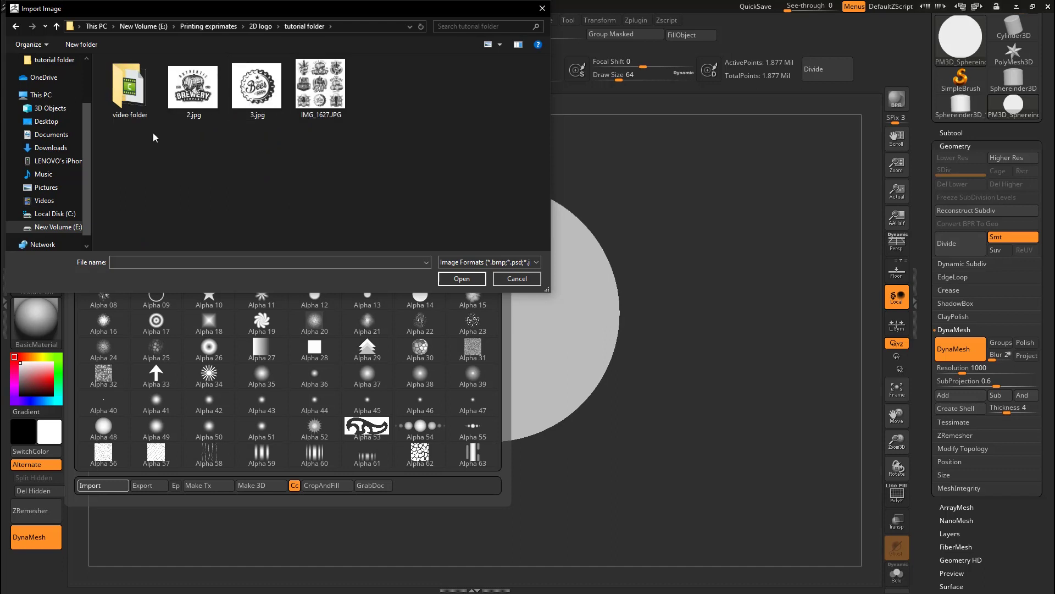
pyautogui.click(203, 106)
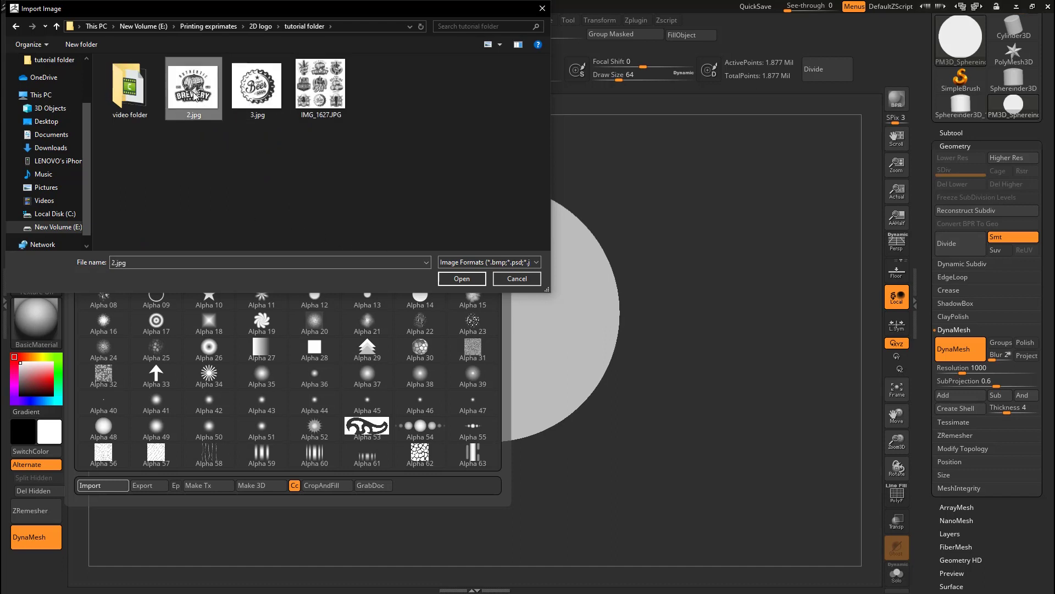
pyautogui.click(461, 279)
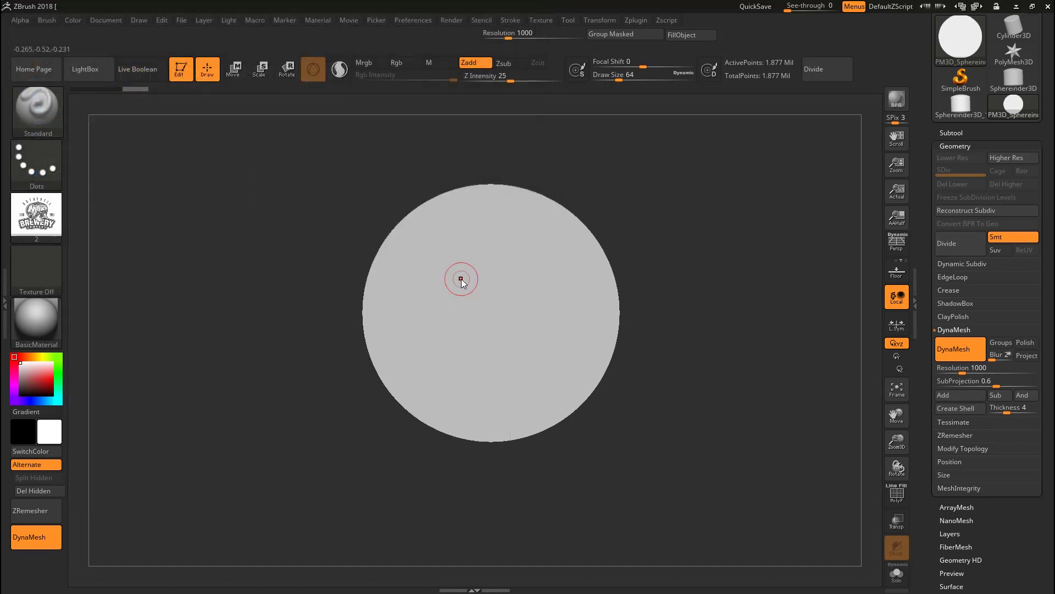
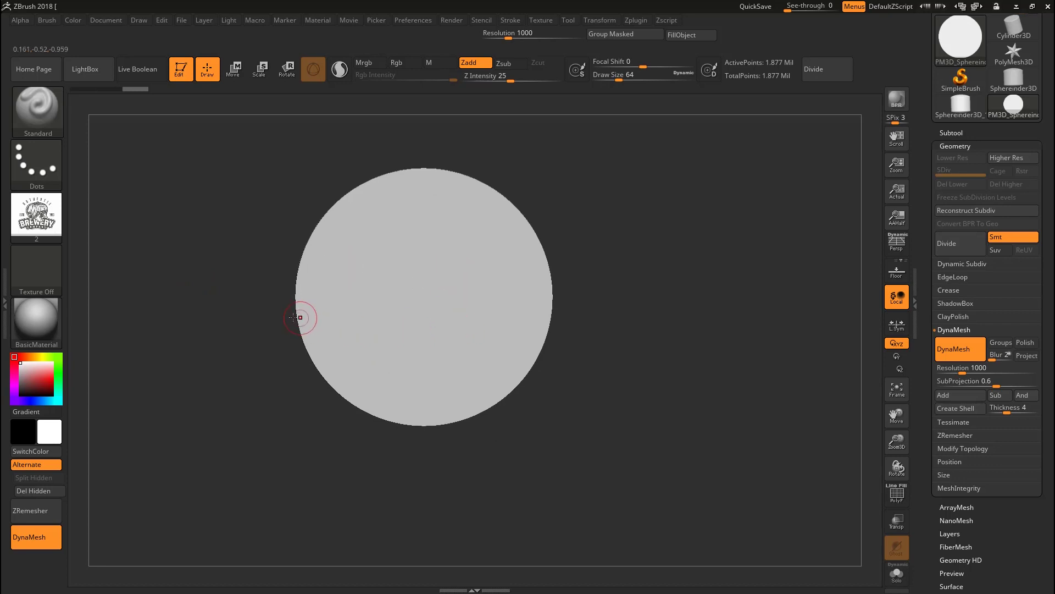
# Step: Set the MaskPen brush to the Rect stroke and assign the imported brewery logo as its alpha
pyautogui.press('ctrl')
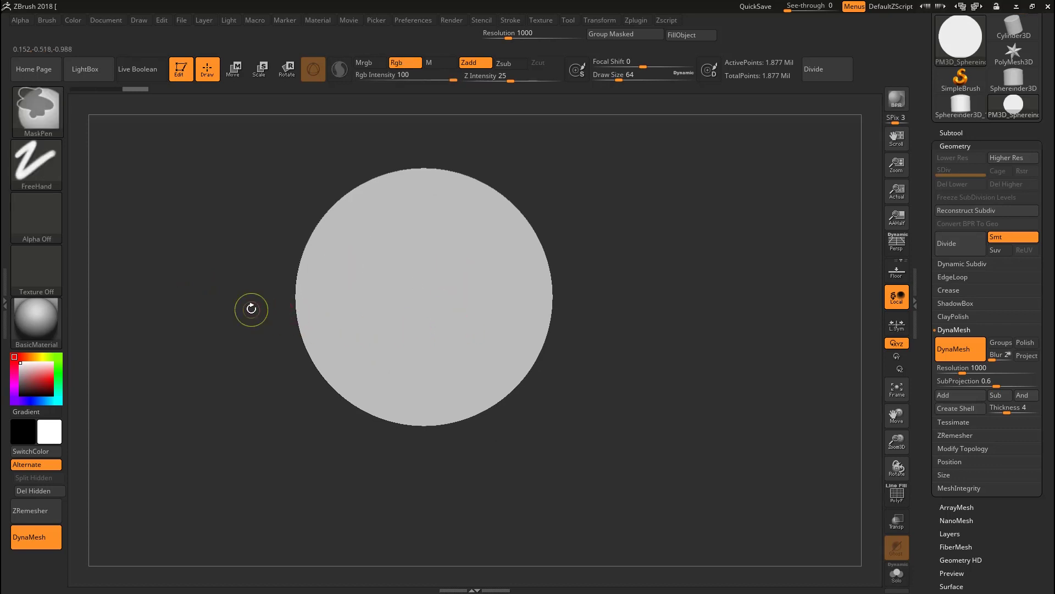
pyautogui.hotkey('ctrl', 'shift')
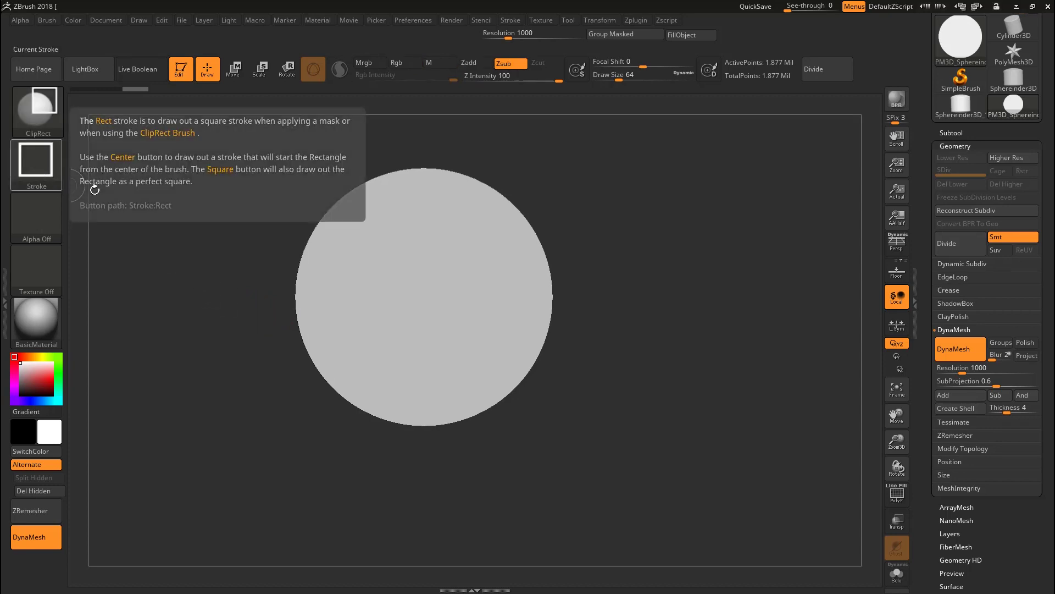
pyautogui.press('ctrl')
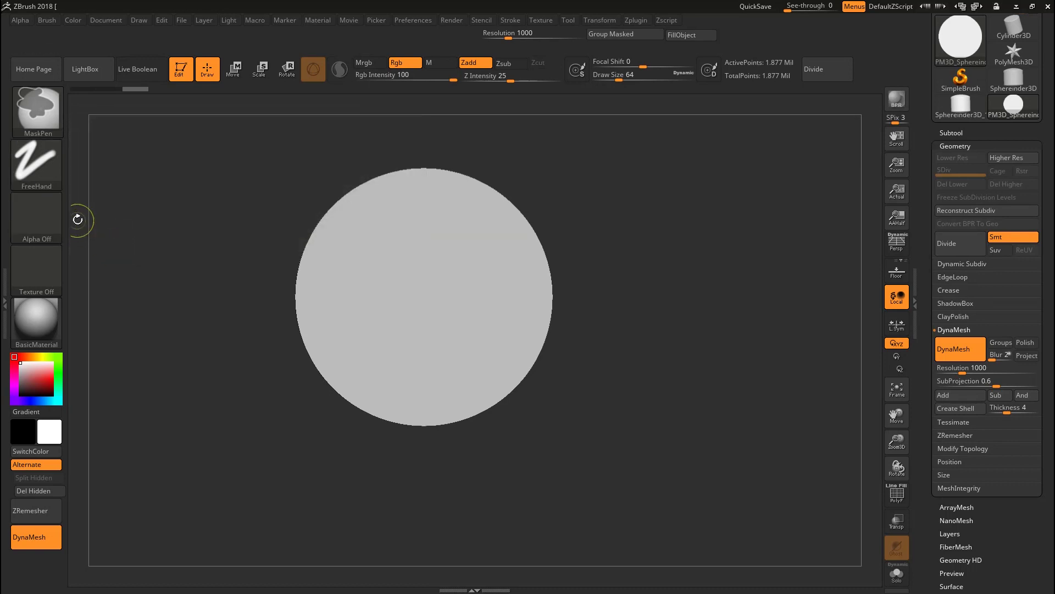
pyautogui.click(18, 165)
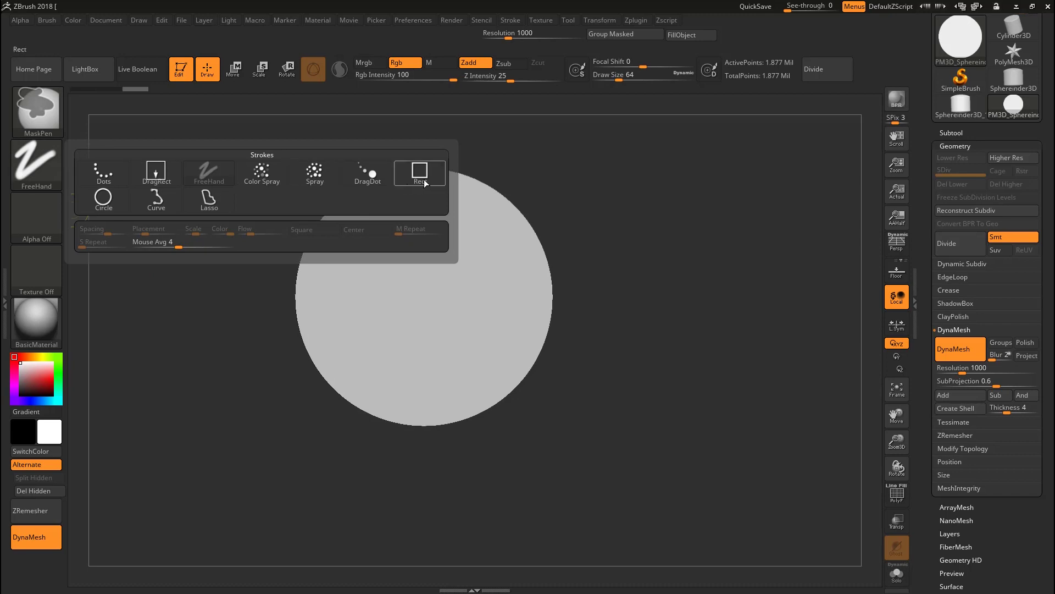
pyautogui.moveTo(426, 182)
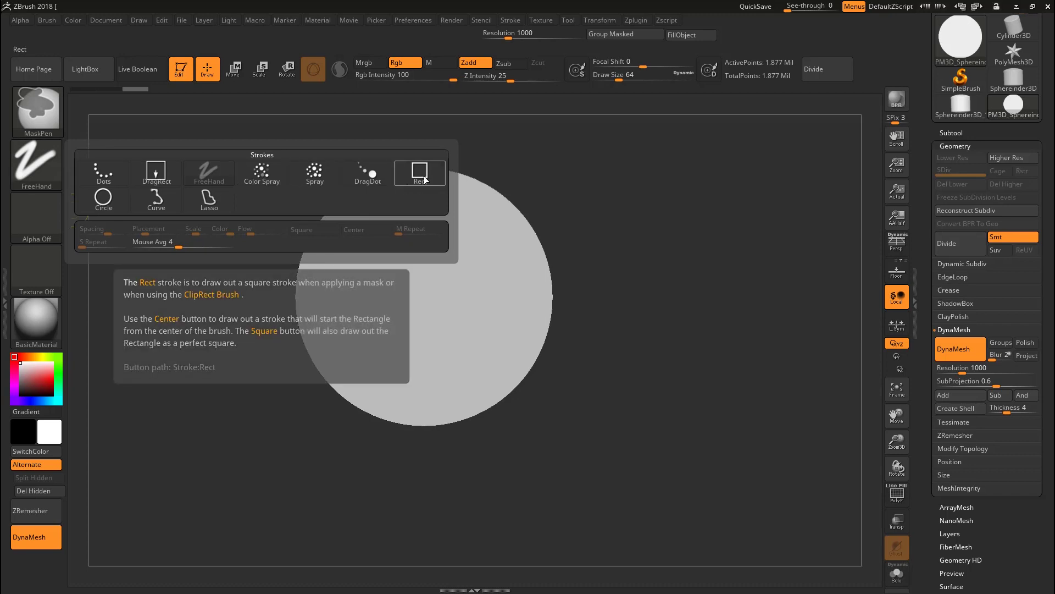
pyautogui.click(425, 179)
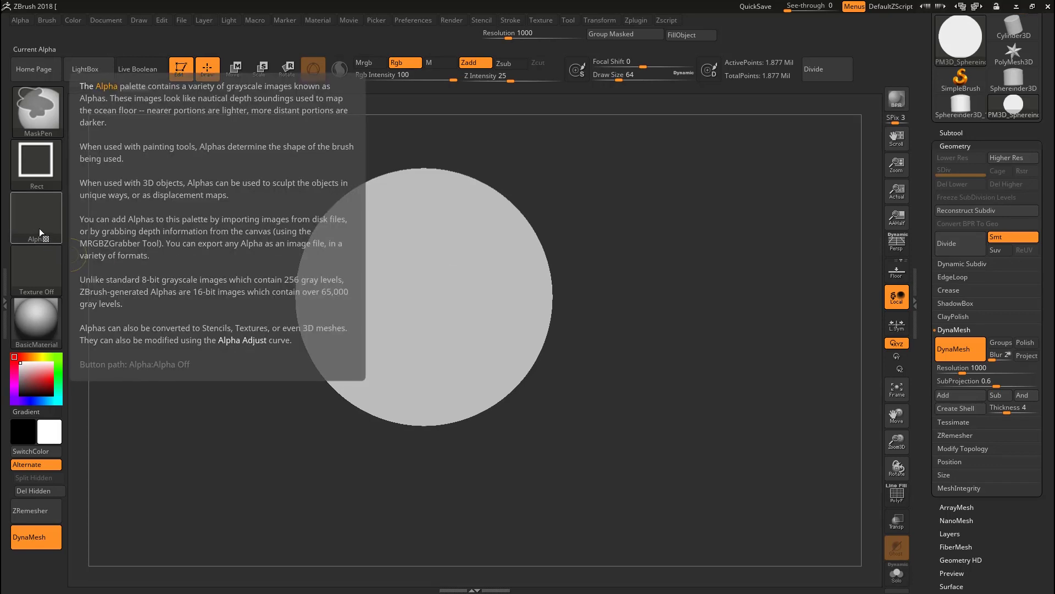
pyautogui.click(38, 229)
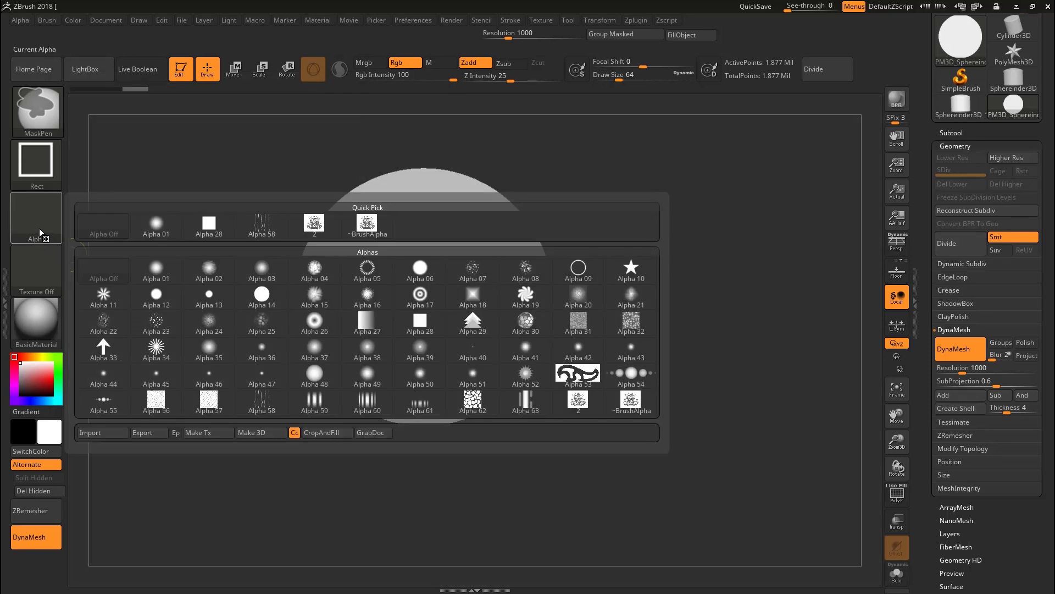
pyautogui.click(314, 224)
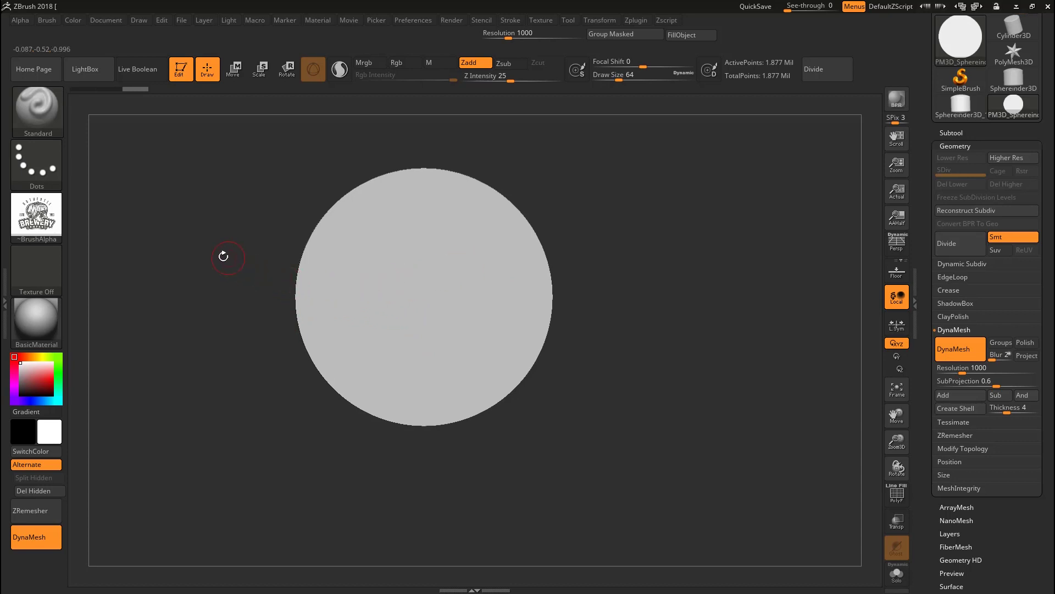
# Step: Mask the disc's front face with the brewery logo alpha, fitting the mask rectangle around the entire disc
pyautogui.moveTo(118, 150)
pyautogui.keyDown('ctrl'); pyautogui.mouseDown()
pyautogui.moveTo(165, 215)
pyautogui.moveTo(216, 259)
pyautogui.moveTo(259, 316)
pyautogui.moveTo(256, 339)
pyautogui.moveTo(279, 356)
pyautogui.moveTo(275, 332)
pyautogui.moveTo(222, 314)
pyautogui.moveTo(266, 326)
pyautogui.moveTo(253, 322)
pyautogui.moveTo(271, 346)
pyautogui.mouseUp(); pyautogui.keyUp('ctrl')
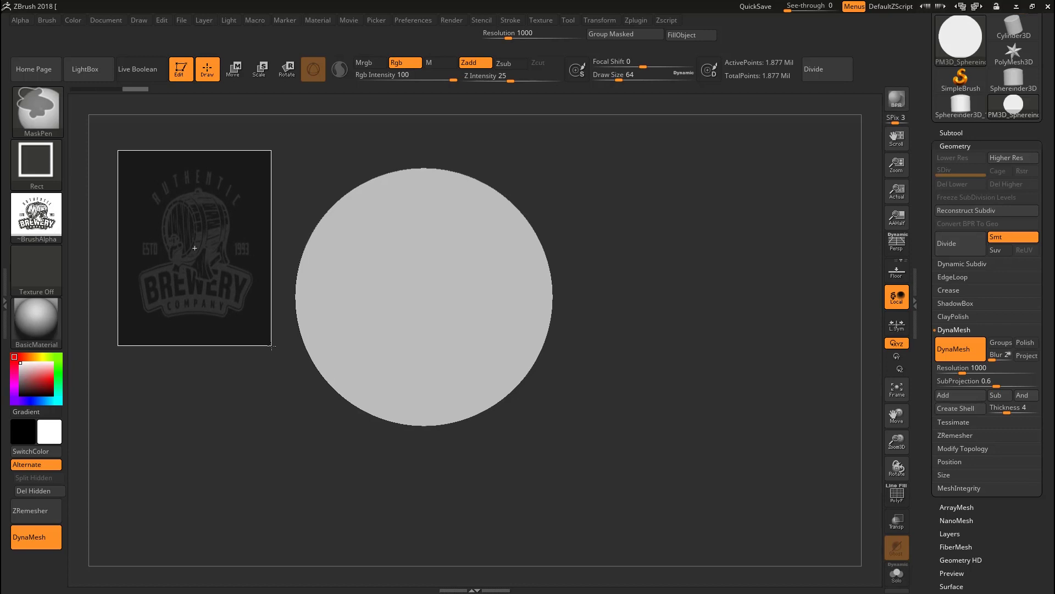
pyautogui.moveTo(271, 346)
pyautogui.keyDown('ctrl'); pyautogui.mouseDown()
pyautogui.moveTo(483, 376)
pyautogui.moveTo(497, 358)
pyautogui.moveTo(501, 387)
pyautogui.moveTo(527, 407)
pyautogui.moveTo(509, 411)
pyautogui.moveTo(564, 411)
pyautogui.moveTo(546, 411)
pyautogui.mouseUp(); pyautogui.keyUp('ctrl')
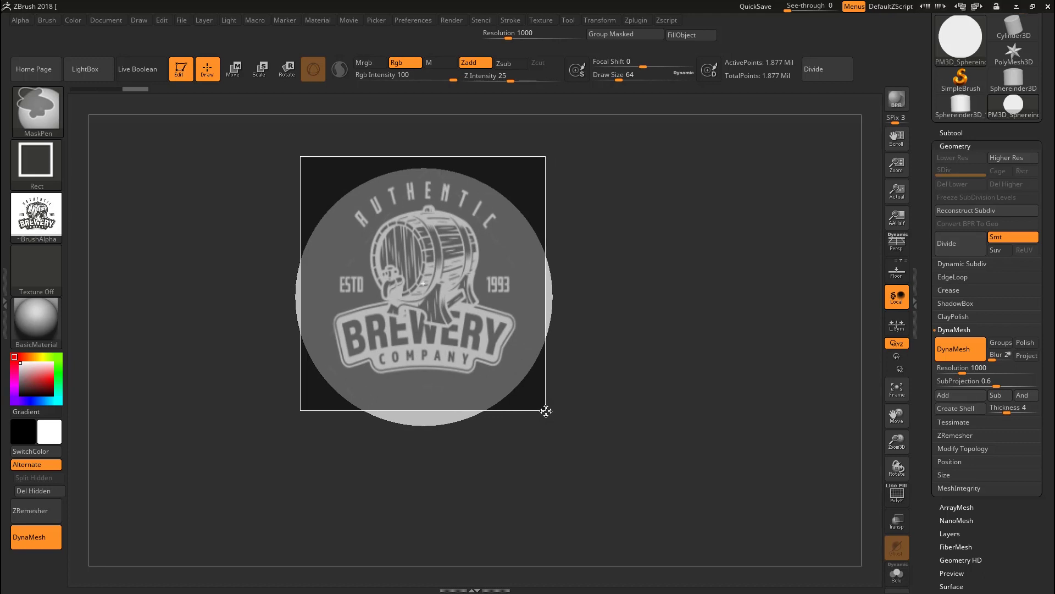
pyautogui.moveTo(546, 410)
pyautogui.keyDown('ctrl'); pyautogui.mouseDown()
pyautogui.moveTo(560, 417)
pyautogui.moveTo(555, 431)
pyautogui.mouseUp(); pyautogui.keyUp('ctrl')
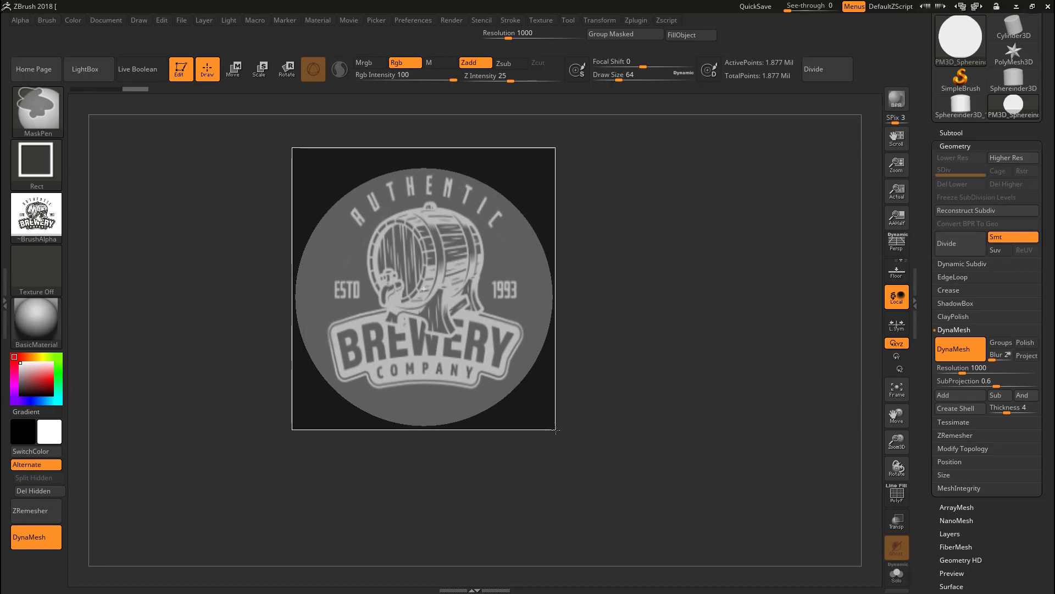
pyautogui.moveTo(555, 431)
pyautogui.keyDown('ctrl'); pyautogui.mouseDown()
pyautogui.moveTo(528, 412)
pyautogui.moveTo(490, 189)
pyautogui.mouseUp(); pyautogui.keyUp('ctrl')
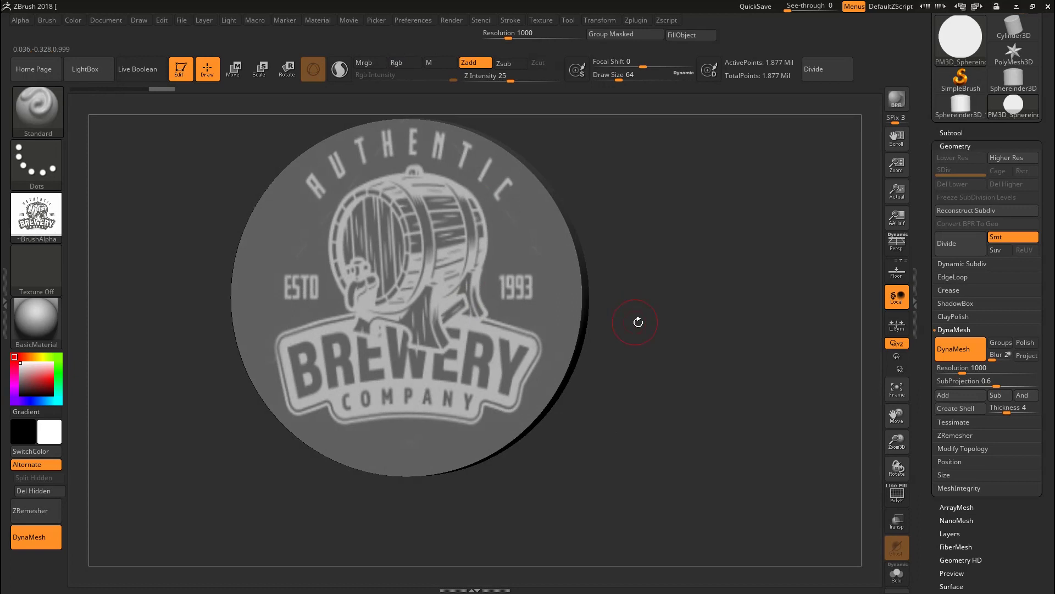
# Step: Mask the back face of the disc with a rectangular mask drawn from an edge-on view
pyautogui.moveTo(657, 348); pyautogui.dragTo(565, 346)
pyautogui.moveTo(652, 314); pyautogui.dragTo(390, 298)
pyautogui.moveTo(535, 306); pyautogui.dragTo(384, 256)
pyautogui.moveTo(563, 284)
pyautogui.mouseDown()
pyautogui.moveTo(582, 291)
pyautogui.moveTo(368, 275)
pyautogui.mouseUp()
pyautogui.moveTo(503, 284); pyautogui.dragTo(537, 261)
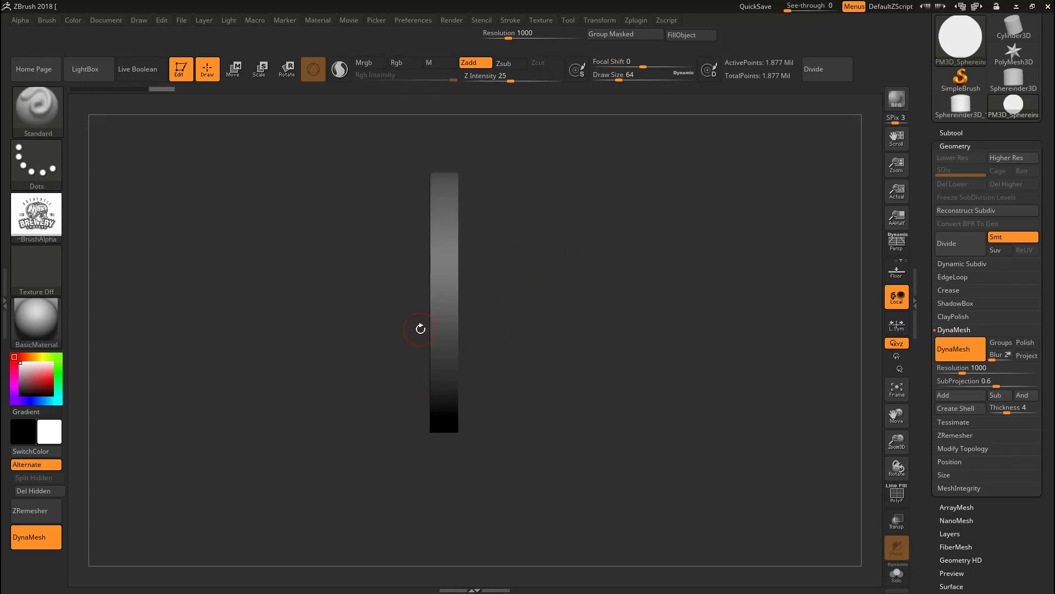
pyautogui.moveTo(824, 145)
pyautogui.keyDown('ctrl'); pyautogui.mouseDown()
pyautogui.moveTo(730, 295)
pyautogui.moveTo(453, 442)
pyautogui.mouseUp(); pyautogui.keyUp('ctrl')
pyautogui.moveTo(577, 396); pyautogui.dragTo(481, 306)
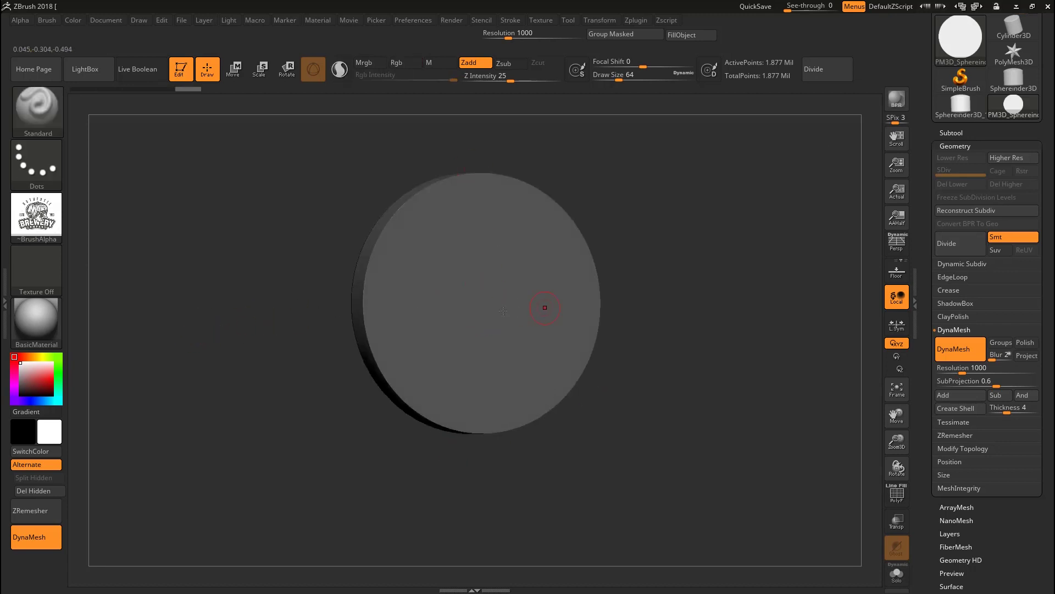
# Step: Move the unmasked logo areas about 0.0189 into the disc's front face along its thickness axis with the Move gizmo
pyautogui.moveTo(237, 251); pyautogui.dragTo(582, 277)
pyautogui.moveTo(675, 281); pyautogui.dragTo(591, 313)
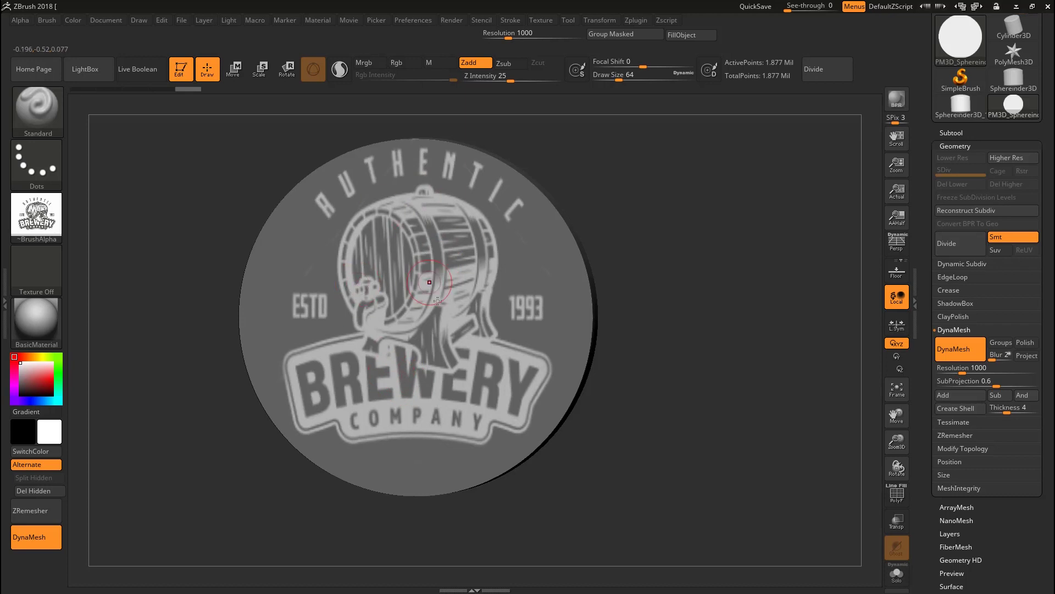
pyautogui.moveTo(628, 278); pyautogui.dragTo(620, 278)
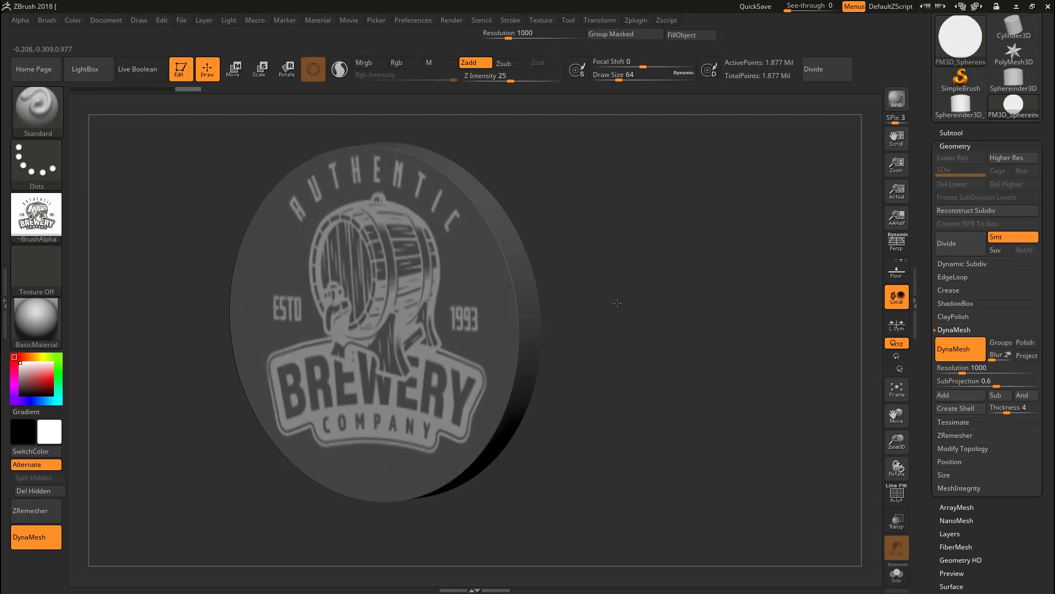
pyautogui.keyDown('alt'); pyautogui.moveTo(613, 299); pyautogui.dragTo(665, 301); pyautogui.keyUp('alt')
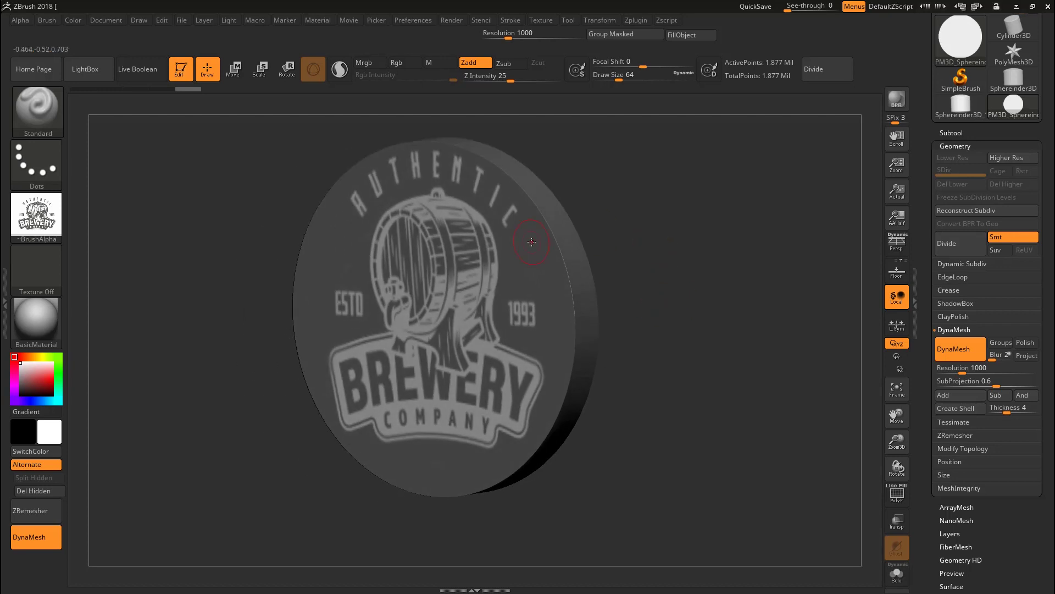
pyautogui.click(233, 71)
pyautogui.moveTo(585, 193)
pyautogui.mouseDown()
pyautogui.moveTo(541, 188)
pyautogui.moveTo(553, 187)
pyautogui.mouseUp()
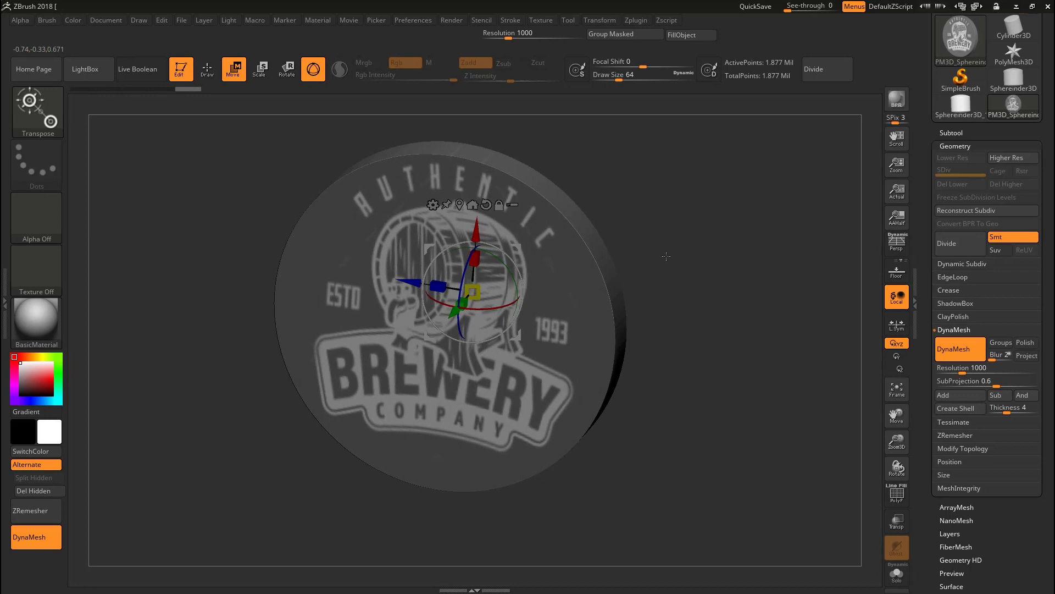
pyautogui.keyDown('alt'); pyautogui.moveTo(690, 230); pyautogui.dragTo(510, 229); pyautogui.keyUp('alt')
pyautogui.moveTo(768, 236); pyautogui.dragTo(640, 252)
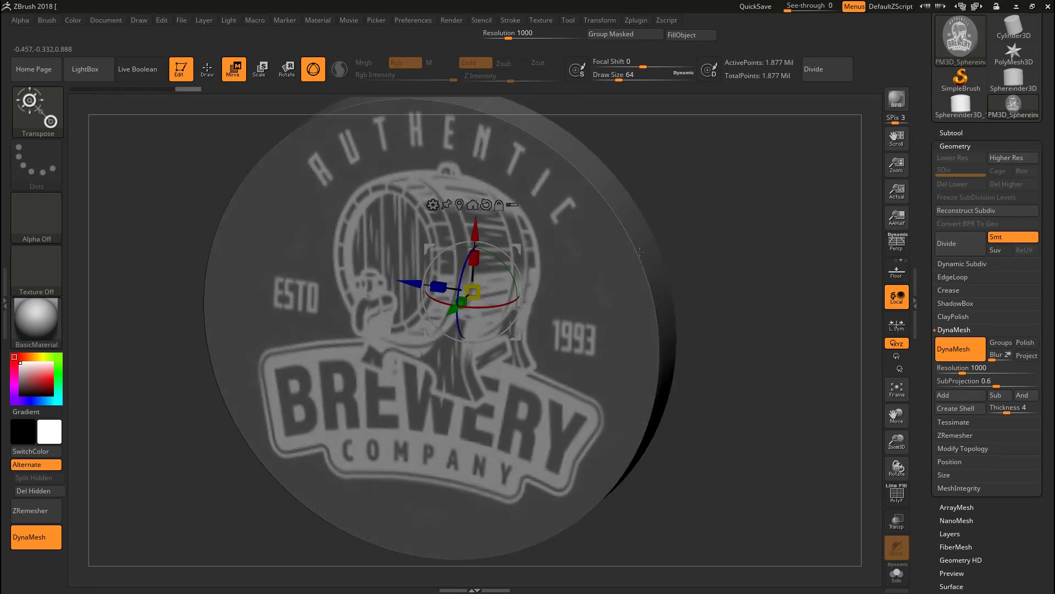
pyautogui.moveTo(718, 217); pyautogui.dragTo(717, 217)
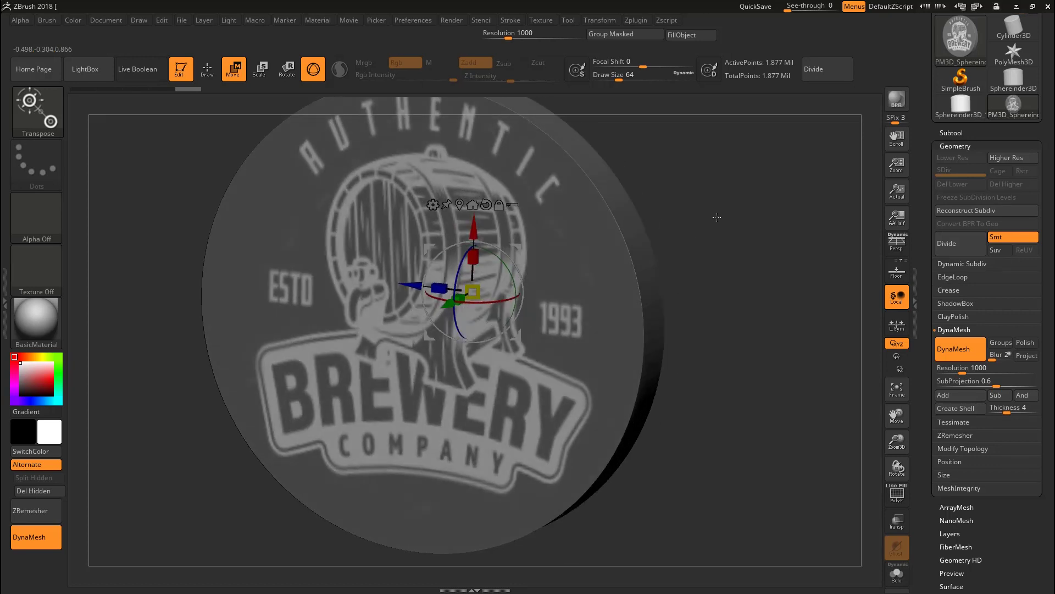
pyautogui.moveTo(736, 277); pyautogui.dragTo(497, 347)
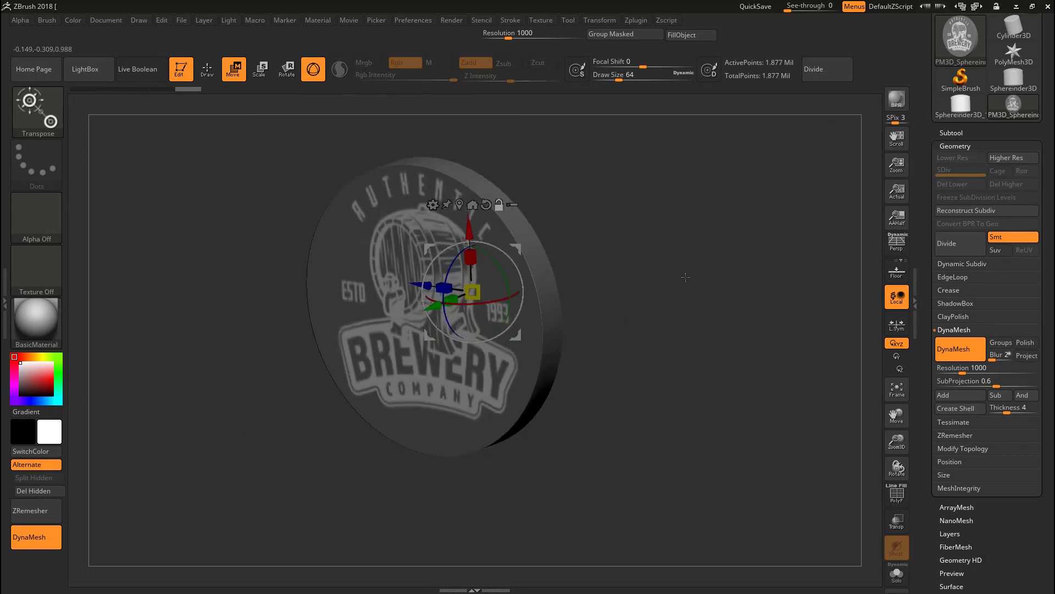
pyautogui.moveTo(666, 261); pyautogui.dragTo(563, 296)
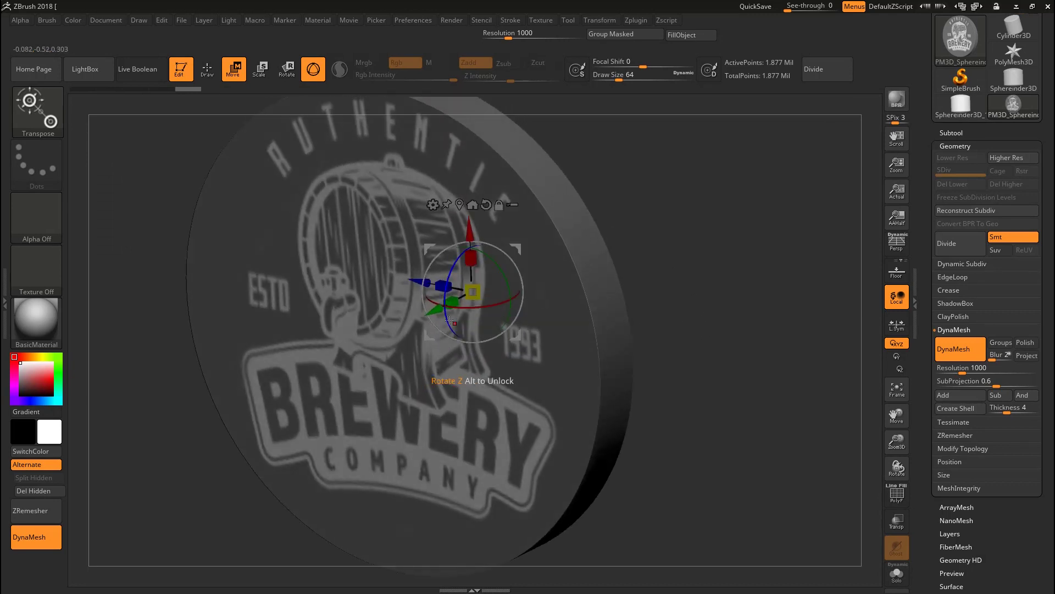
pyautogui.moveTo(435, 312)
pyautogui.mouseDown()
pyautogui.moveTo(422, 320)
pyautogui.moveTo(443, 317)
pyautogui.mouseUp()
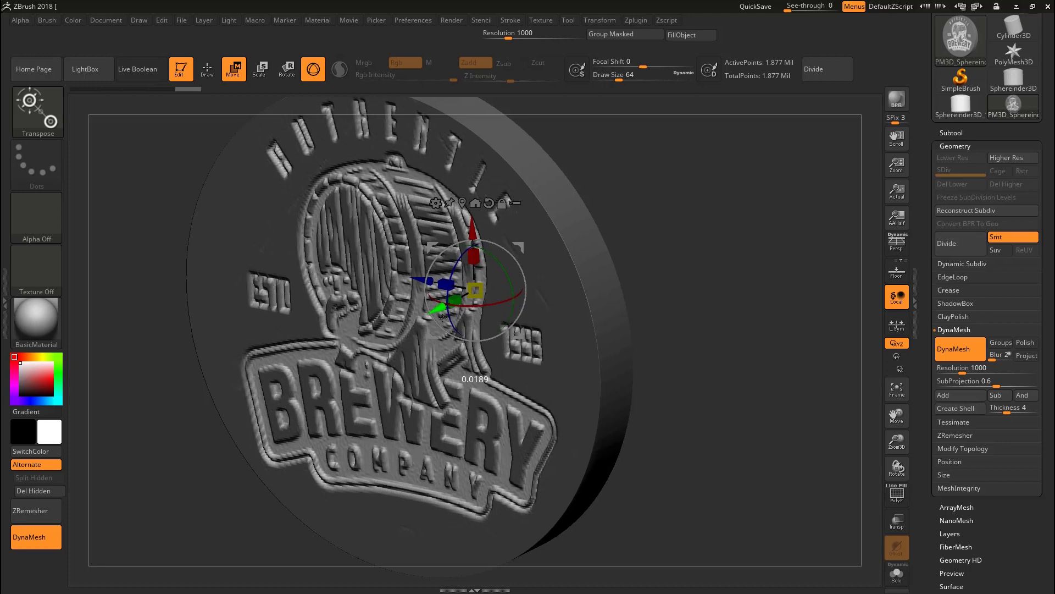
# Step: Clear the mask from the entire disc and return to Draw mode
pyautogui.keyDown('shift'); pyautogui.moveTo(520, 314); pyautogui.dragTo(687, 343); pyautogui.keyUp('shift')
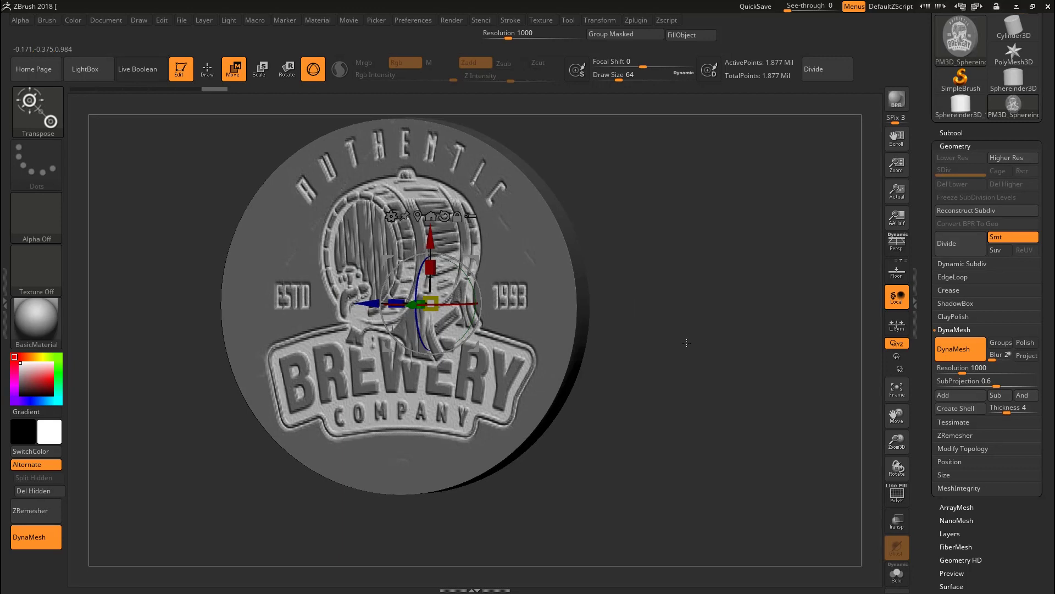
pyautogui.press('ctrl')
pyautogui.keyDown('ctrl'); pyautogui.moveTo(677, 189); pyautogui.dragTo(817, 344); pyautogui.keyUp('ctrl')
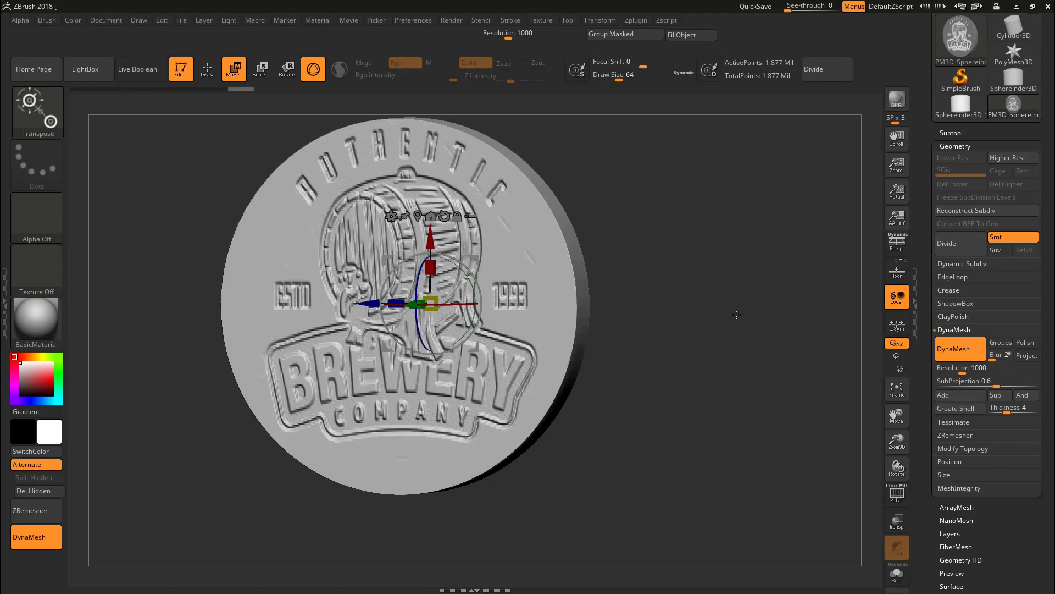
pyautogui.moveTo(736, 315); pyautogui.dragTo(741, 315)
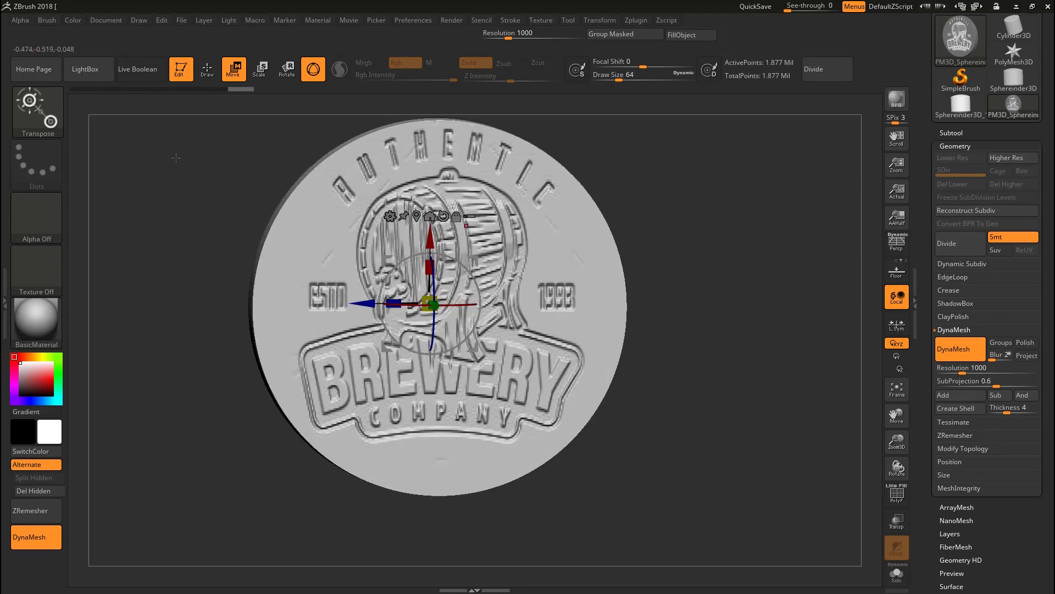
pyautogui.click(207, 68)
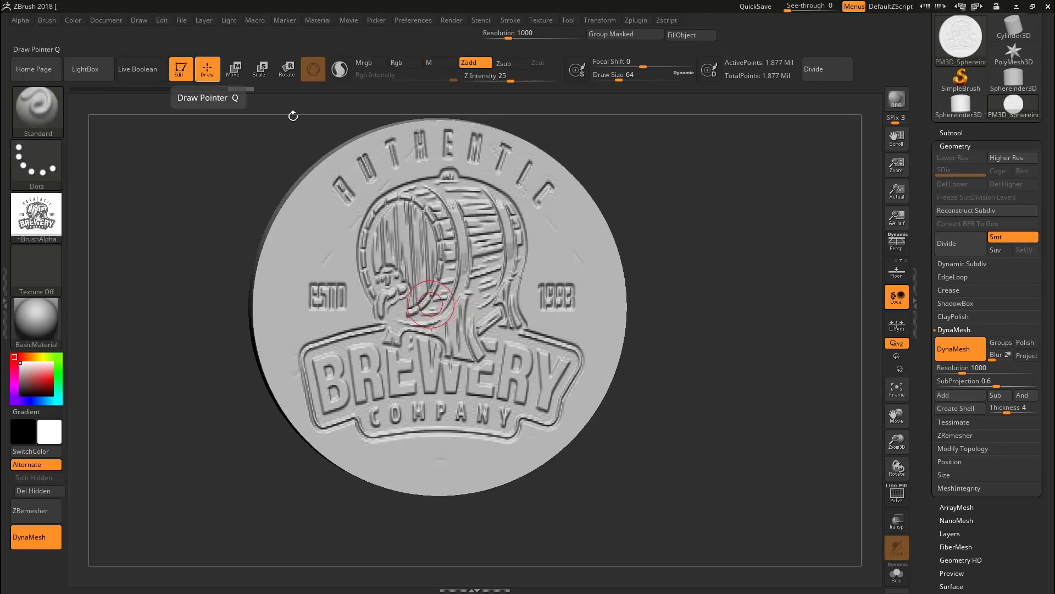
# Step: Examine the polygon density of the brewery logo relief with the polyframe displayed, and hide the polyframe again
pyautogui.moveTo(660, 221); pyautogui.dragTo(649, 270)
pyautogui.keyDown('alt'); pyautogui.moveTo(588, 267); pyautogui.dragTo(622, 290); pyautogui.keyUp('alt')
pyautogui.keyDown('alt'); pyautogui.moveTo(696, 300); pyautogui.dragTo(720, 244); pyautogui.keyUp('alt')
pyautogui.hotkey('shift', 'f')
pyautogui.moveTo(744, 284); pyautogui.dragTo(712, 290)
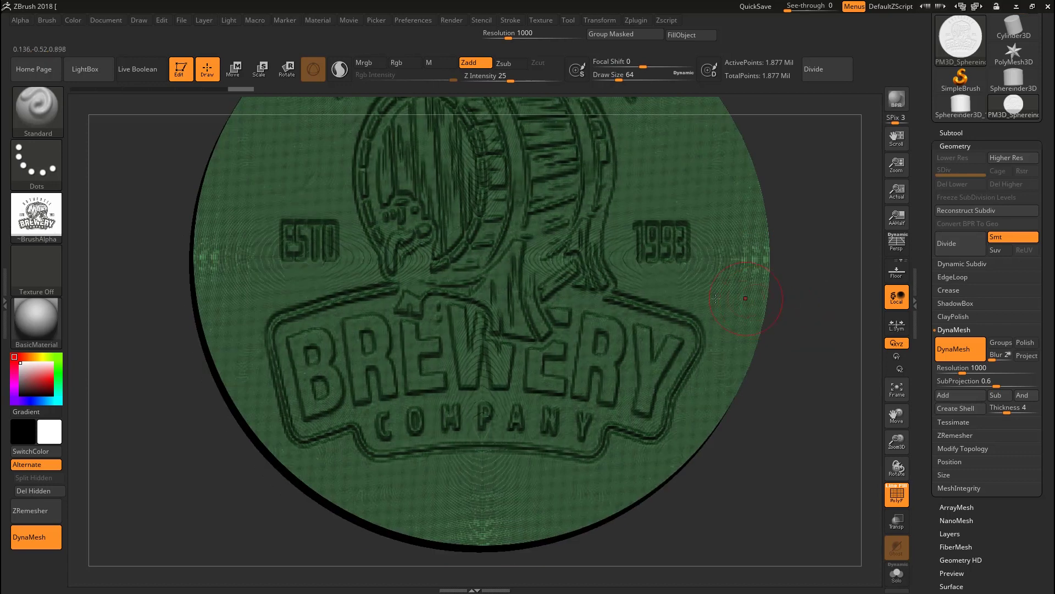
pyautogui.moveTo(774, 347); pyautogui.dragTo(697, 283)
pyautogui.hotkey('shift', 'f')
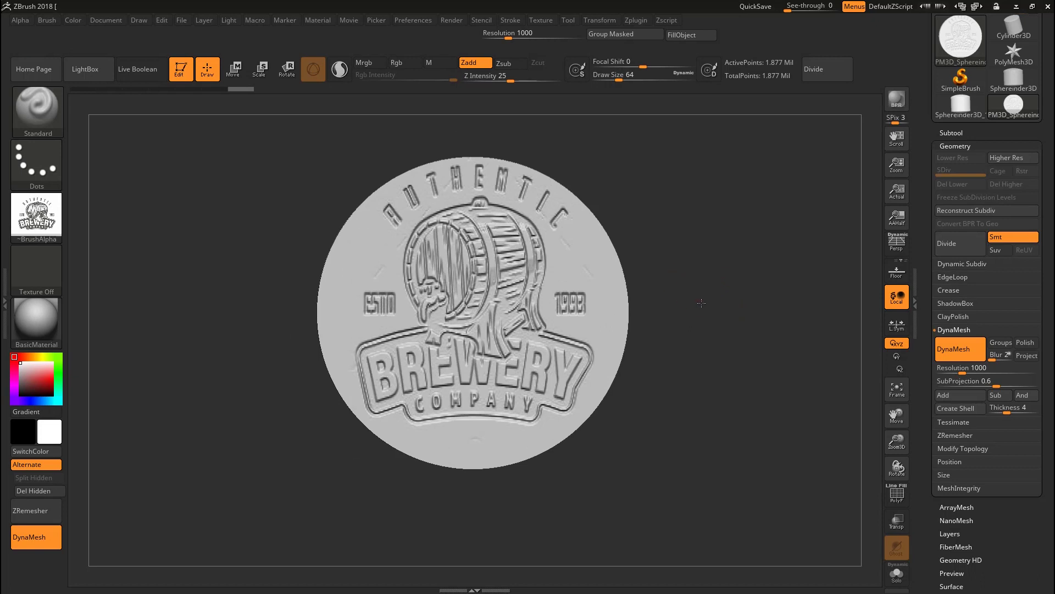
pyautogui.keyDown('alt'); pyautogui.moveTo(699, 292); pyautogui.dragTo(699, 299); pyautogui.keyUp('alt')
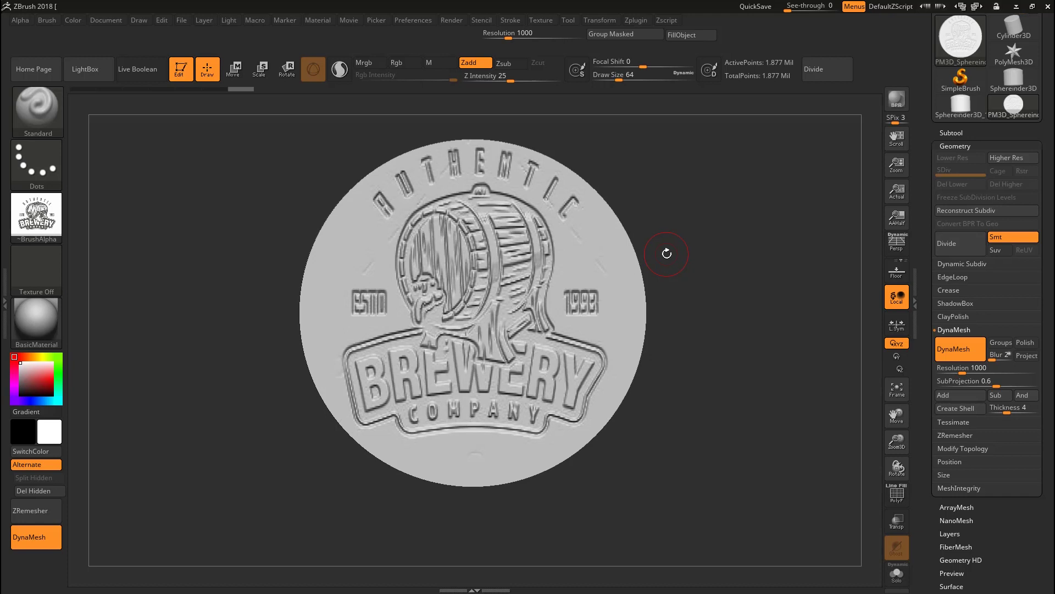
# Step: Pre-process the current disc with Decimation Master
pyautogui.click(638, 21)
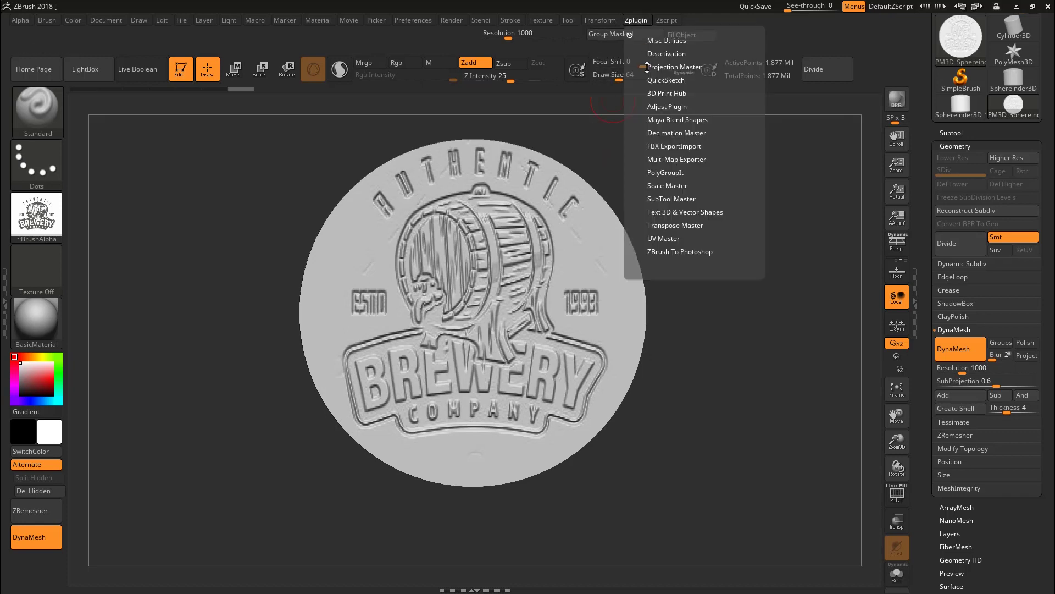
pyautogui.click(671, 132)
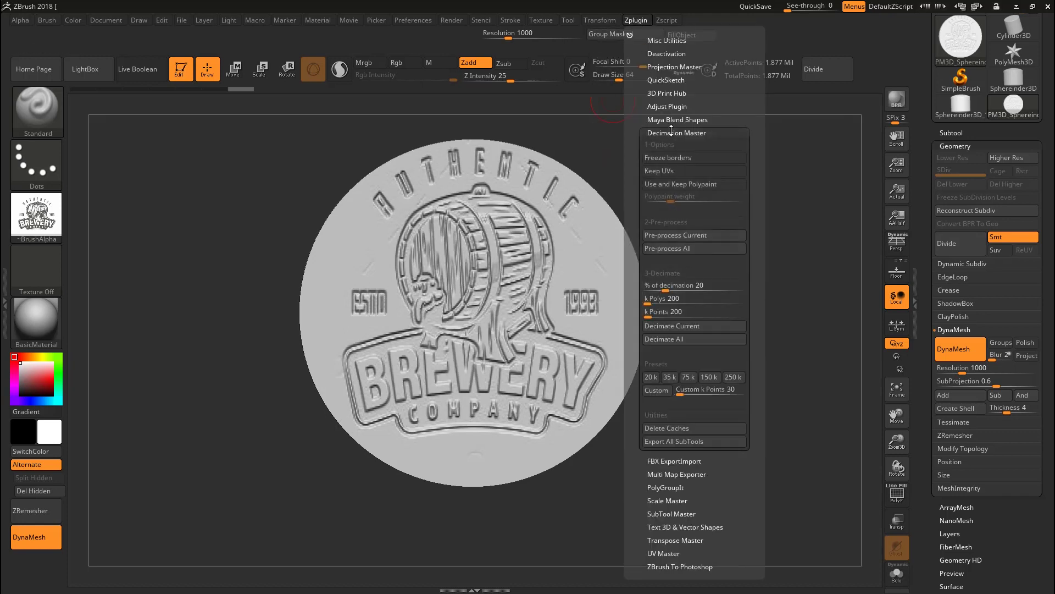
pyautogui.click(668, 236)
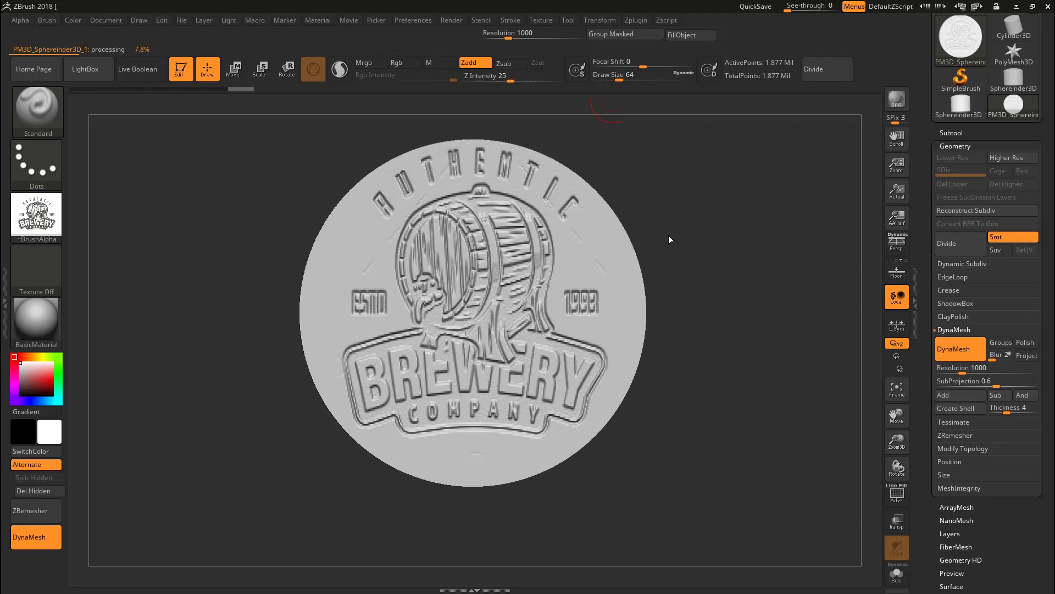
pyautogui.moveTo(743, 274); pyautogui.dragTo(699, 211)
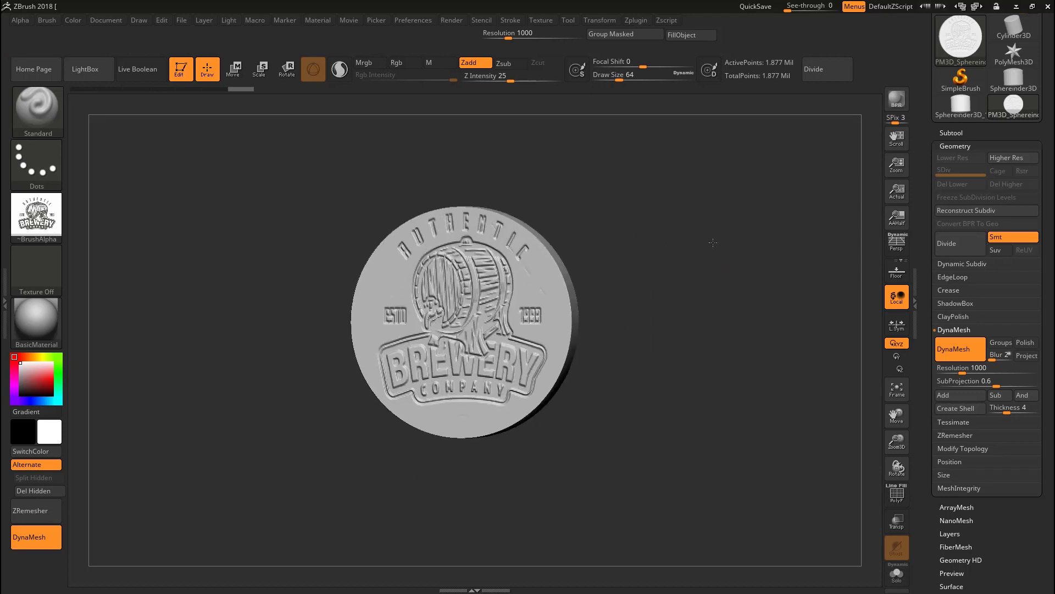
# Step: Set the percentage of decimation to 10 in Decimation Master and decimate the current disc
pyautogui.click(636, 20)
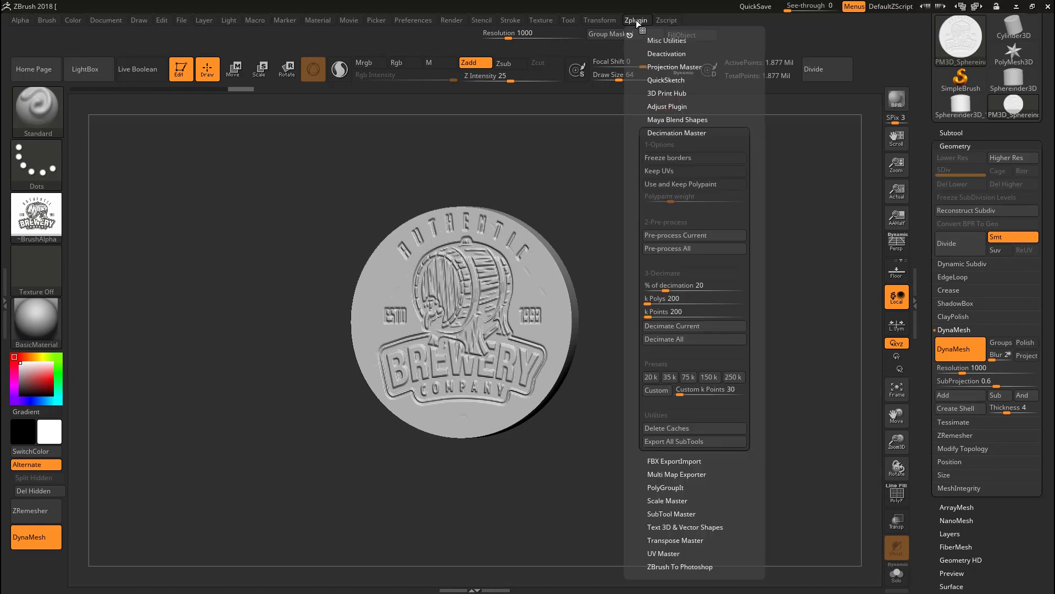
pyautogui.click(661, 287)
pyautogui.write('10')
pyautogui.press('Return')
pyautogui.click(677, 326)
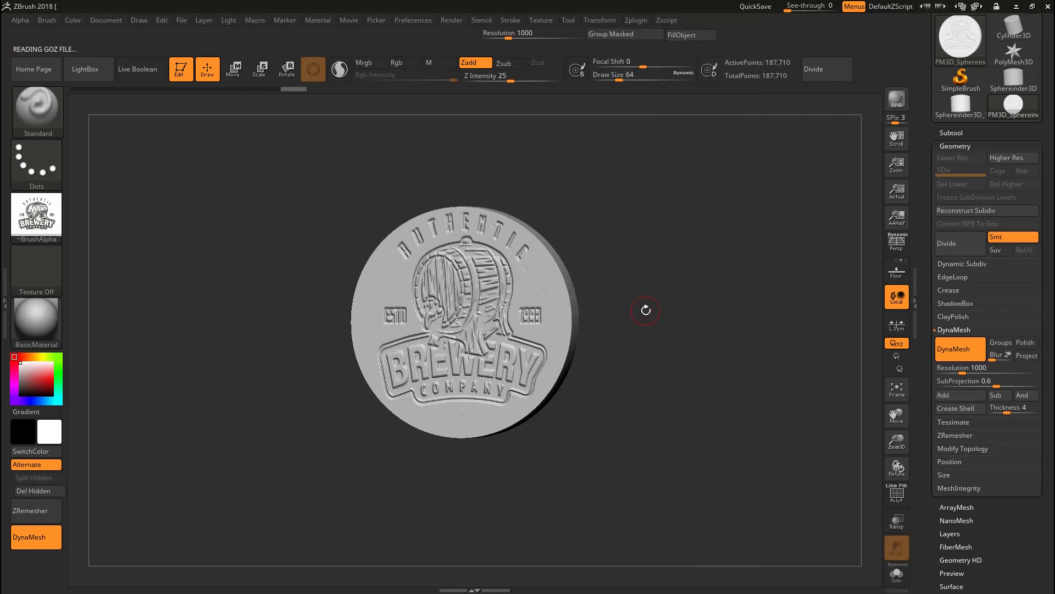
# Step: Inspect the decimated disc's triangle distribution around the logo with the polyframe displayed
pyautogui.moveTo(607, 329); pyautogui.dragTo(709, 319)
pyautogui.hotkey('shift', 'f')
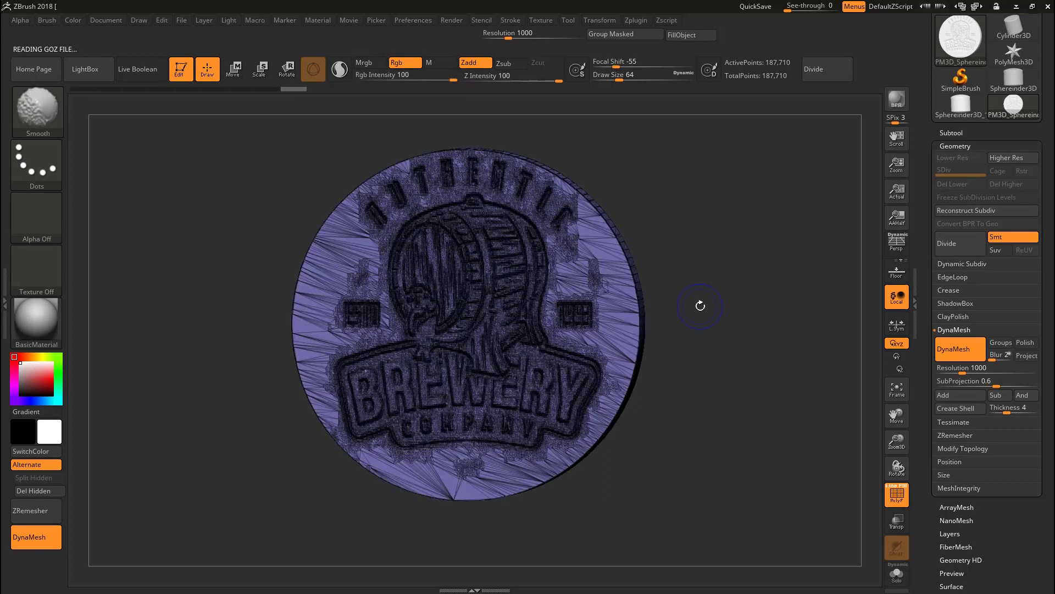
pyautogui.hotkey('shift', 'f')
pyautogui.hotkey('shift', 'f')
pyautogui.press('space')
pyautogui.moveTo(725, 259)
pyautogui.keyDown('alt'); pyautogui.mouseDown()
pyautogui.moveTo(712, 236)
pyautogui.moveTo(713, 259)
pyautogui.mouseUp(); pyautogui.keyUp('alt')
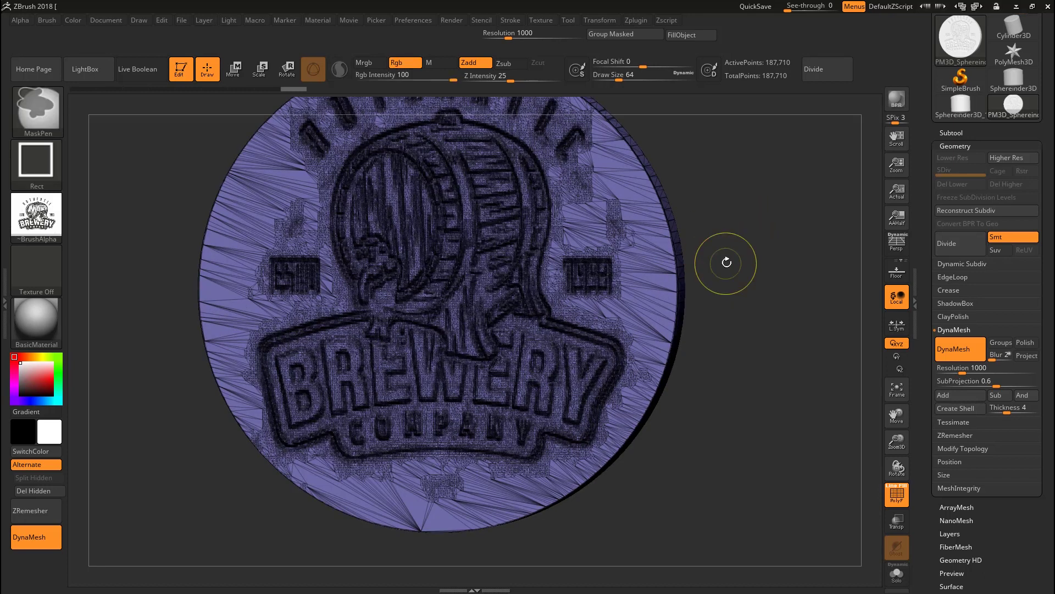
# Step: Compare the wireframe before and after decimation through the undo history, return to the decimated mesh, and hide the polyframe
pyautogui.hotkey('ctrl', 'z')
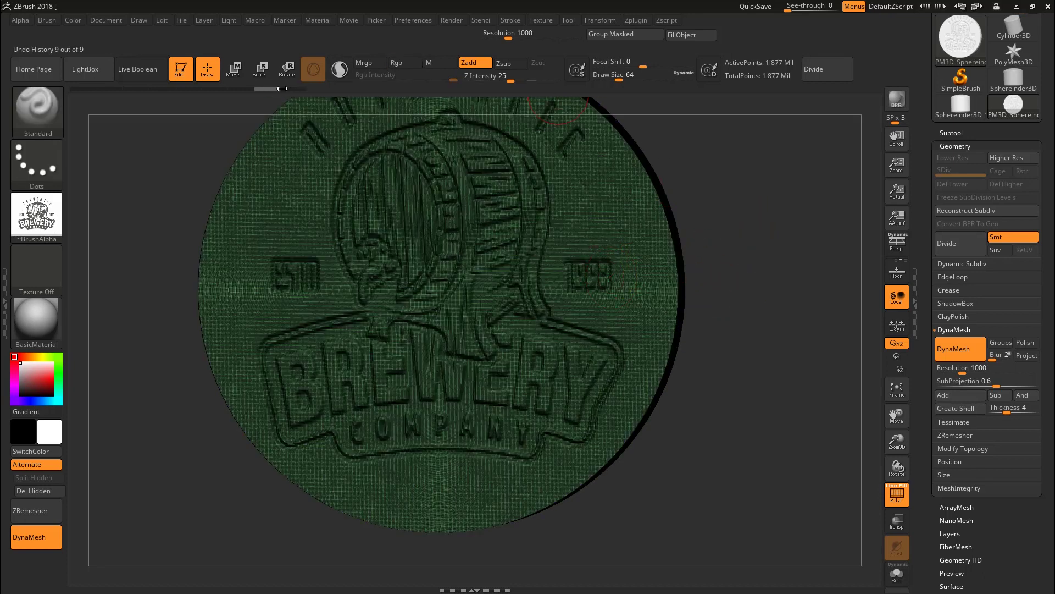
pyautogui.moveTo(282, 89); pyautogui.dragTo(297, 88)
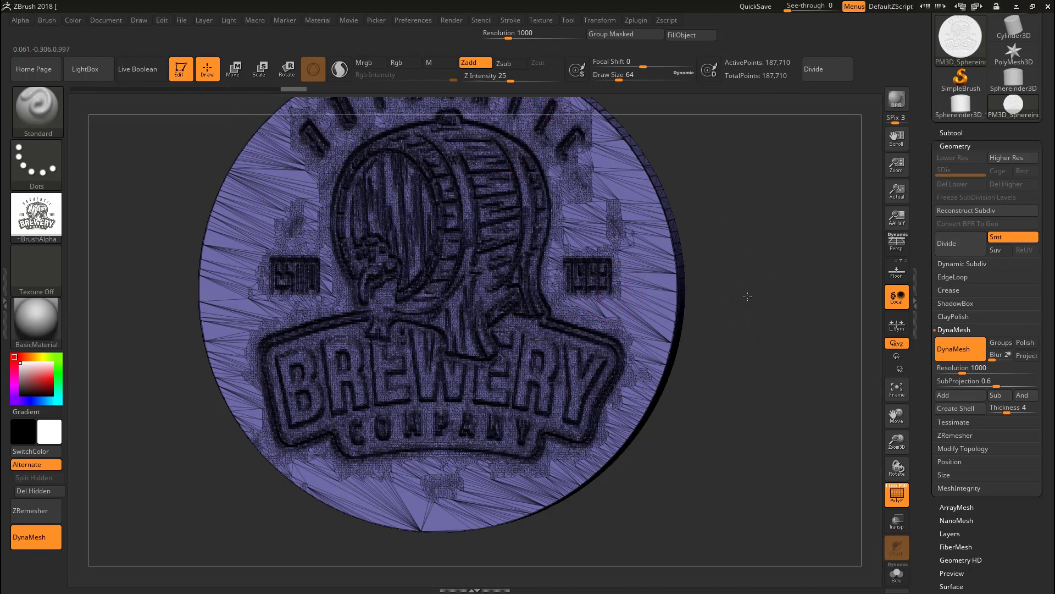
pyautogui.press('f')
pyautogui.hotkey('shift', 'f')
pyautogui.moveTo(710, 275)
pyautogui.mouseDown()
pyautogui.moveTo(581, 285)
pyautogui.moveTo(686, 285)
pyautogui.moveTo(690, 275)
pyautogui.mouseUp()
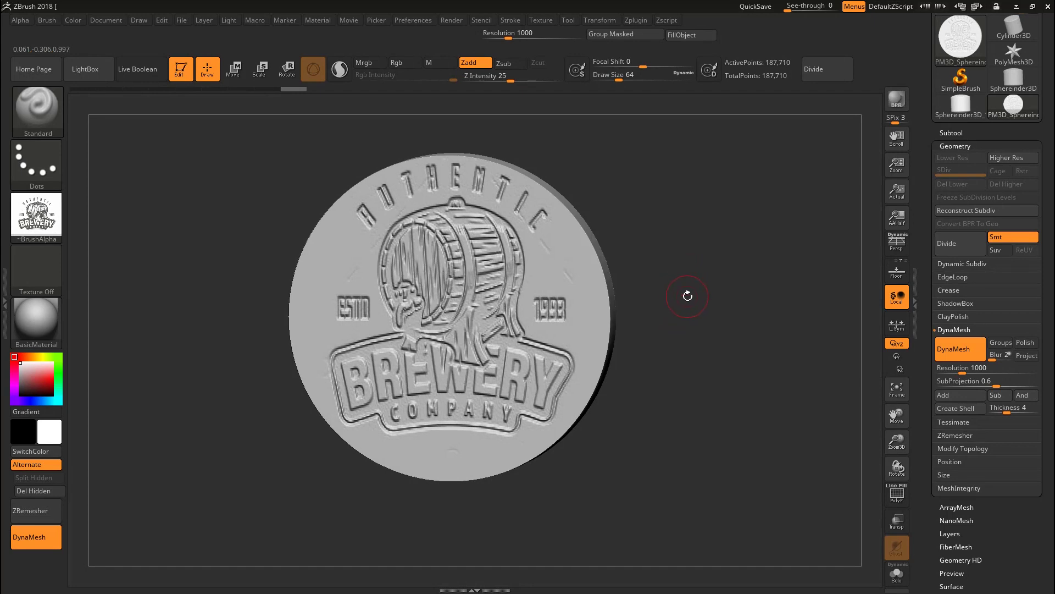
pyautogui.moveTo(683, 308); pyautogui.dragTo(722, 292)
# Step: Export the decimated disc to the tutorial folder in OBJ format under the file name logo done
pyautogui.scroll(3, 1011, 83)
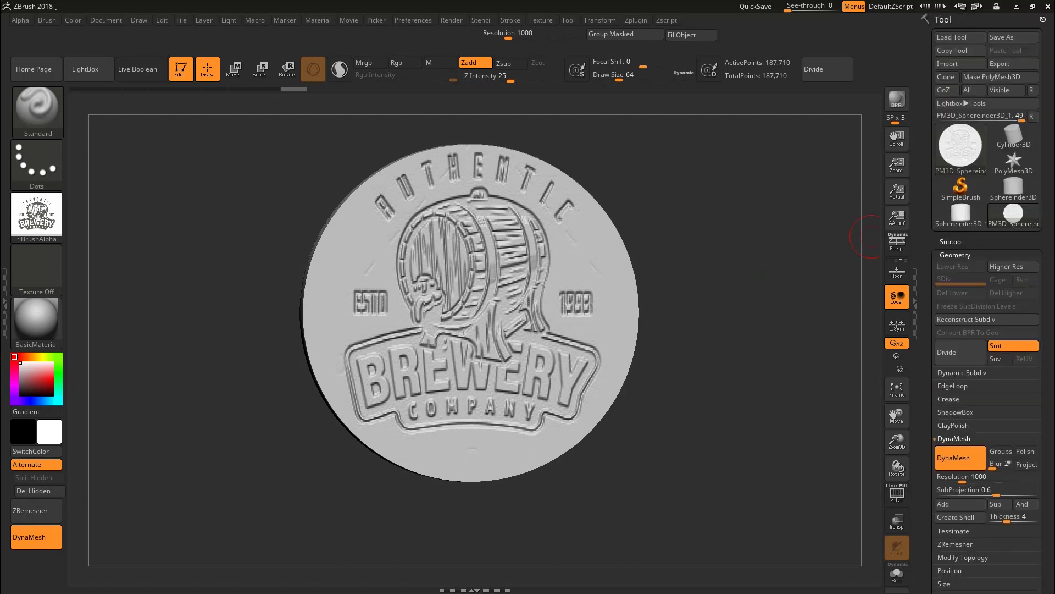
pyautogui.click(1011, 64)
pyautogui.click(520, 279)
pyautogui.click(1013, 63)
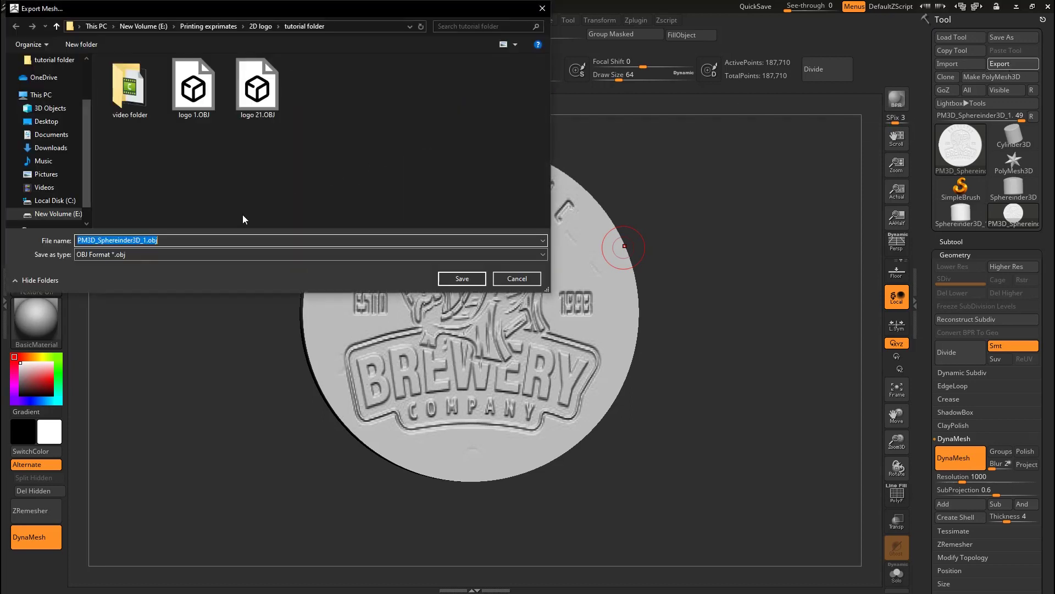
pyautogui.click(146, 240)
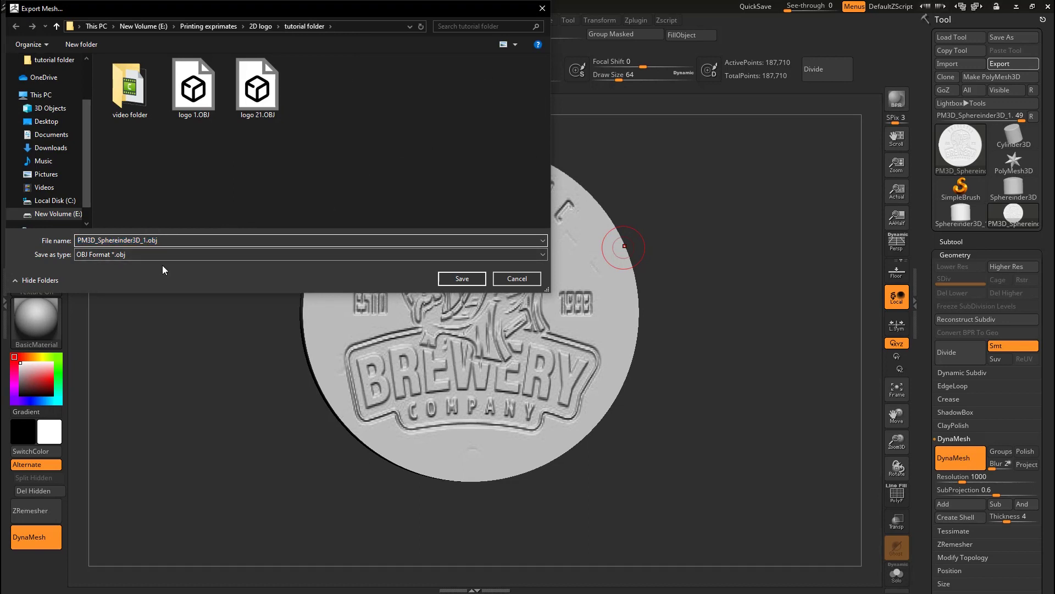
pyautogui.press('BackSpace')
pyautogui.press('BackSpace')
pyautogui.press('BackSpace')
pyautogui.press('BackSpace')
pyautogui.press('BackSpace')
pyautogui.press('BackSpace')
pyautogui.press('BackSpace')
pyautogui.press('BackSpace')
pyautogui.press('BackSpace')
pyautogui.press('BackSpace')
pyautogui.press('BackSpace')
pyautogui.press('BackSpace')
pyautogui.press('BackSpace')
pyautogui.press('BackSpace')
pyautogui.press('BackSpace')
pyautogui.press('BackSpace')
pyautogui.press('BackSpace')
pyautogui.press('BackSpace')
pyautogui.press('BackSpace')
pyautogui.press('BackSpace')
pyautogui.write('logo done')
pyautogui.click(470, 278)
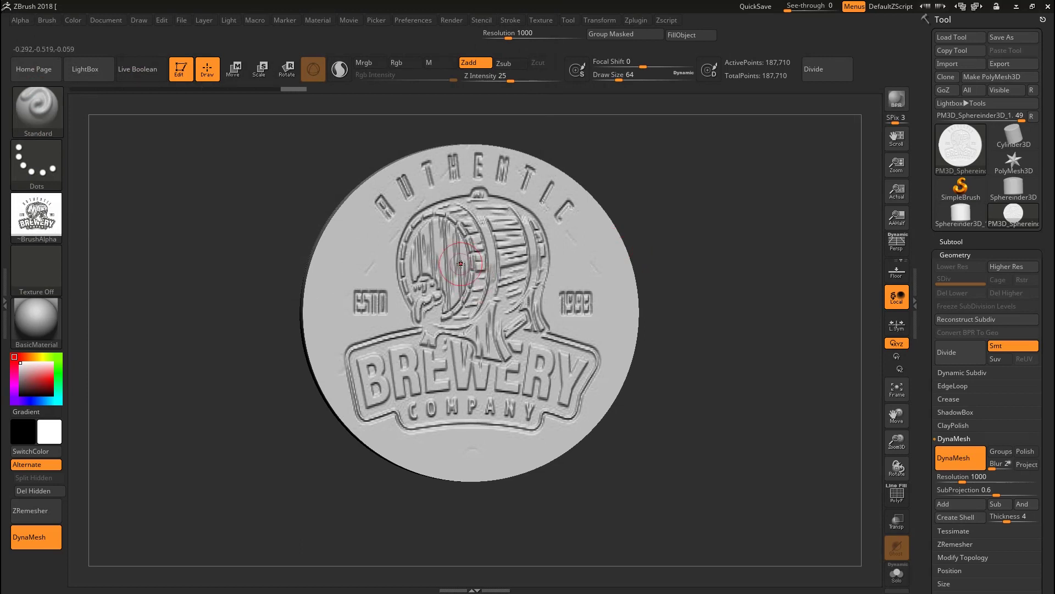
# Step: Switch to Blender, bring up its splash screen and dismiss it
pyautogui.press('super')
pyautogui.click(339, 583)
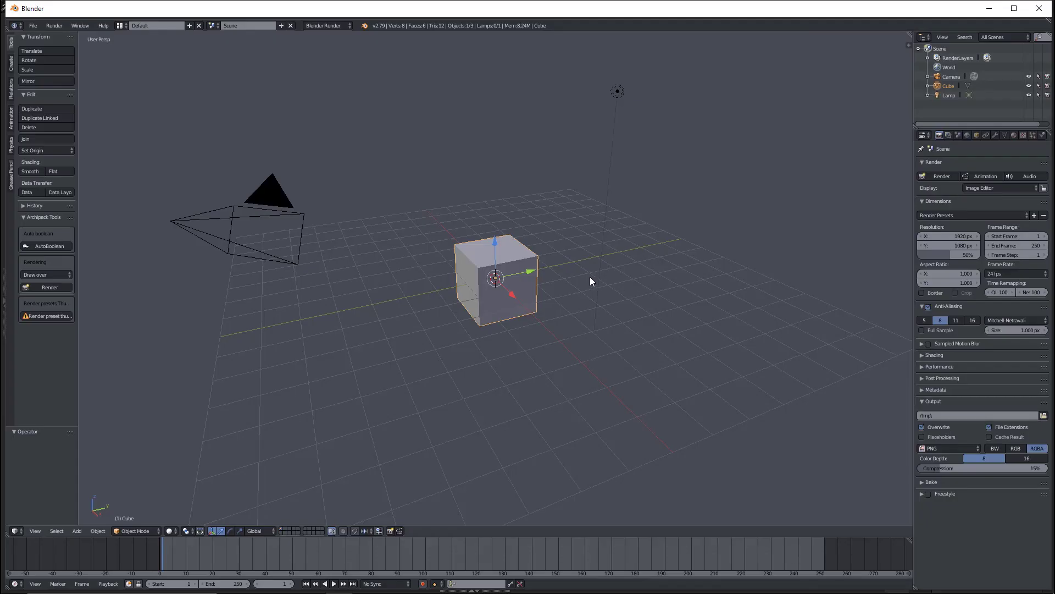
pyautogui.click(364, 26)
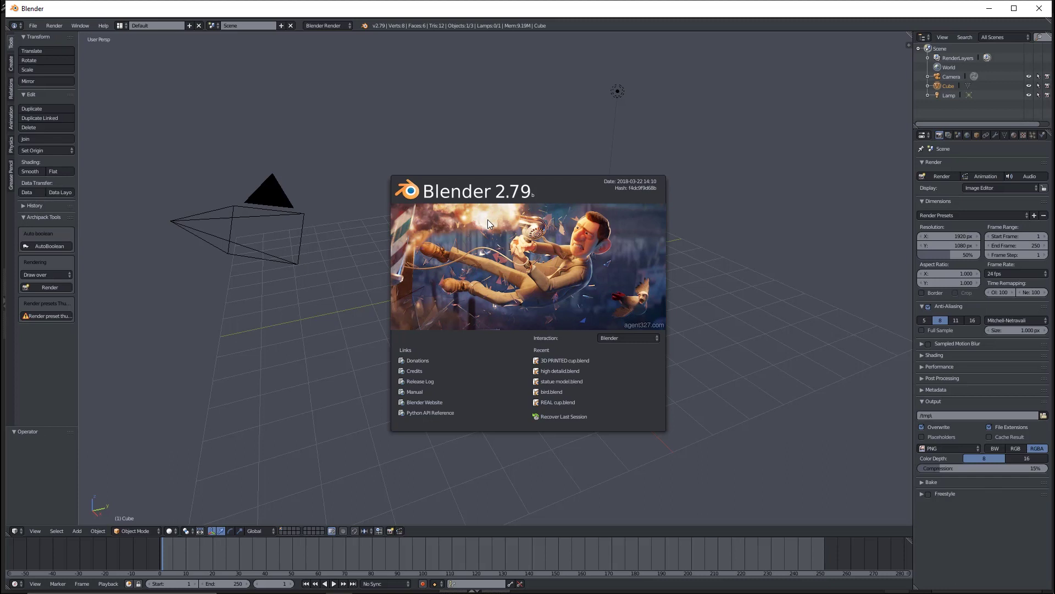
pyautogui.click(684, 238)
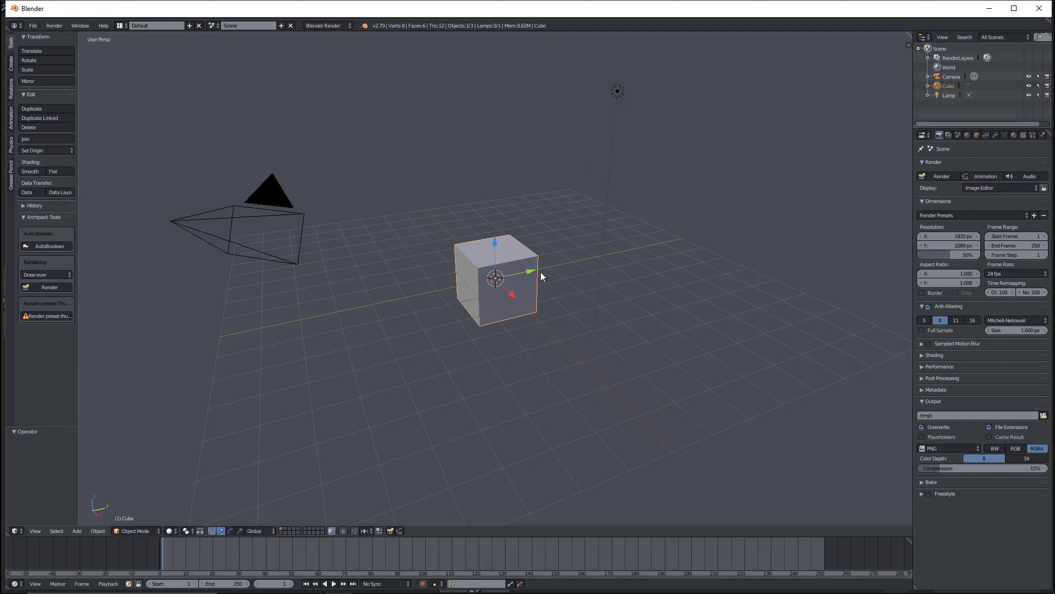
# Step: Delete all the default objects from the scene, including the camera, cube and lamp
pyautogui.press('a')
pyautogui.press('a')
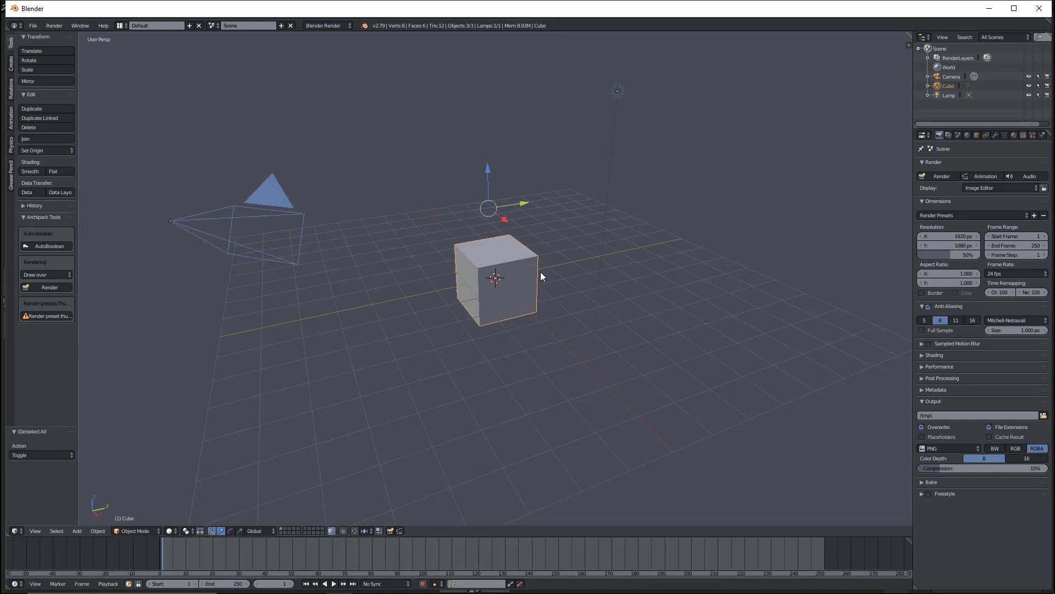
pyautogui.press('x')
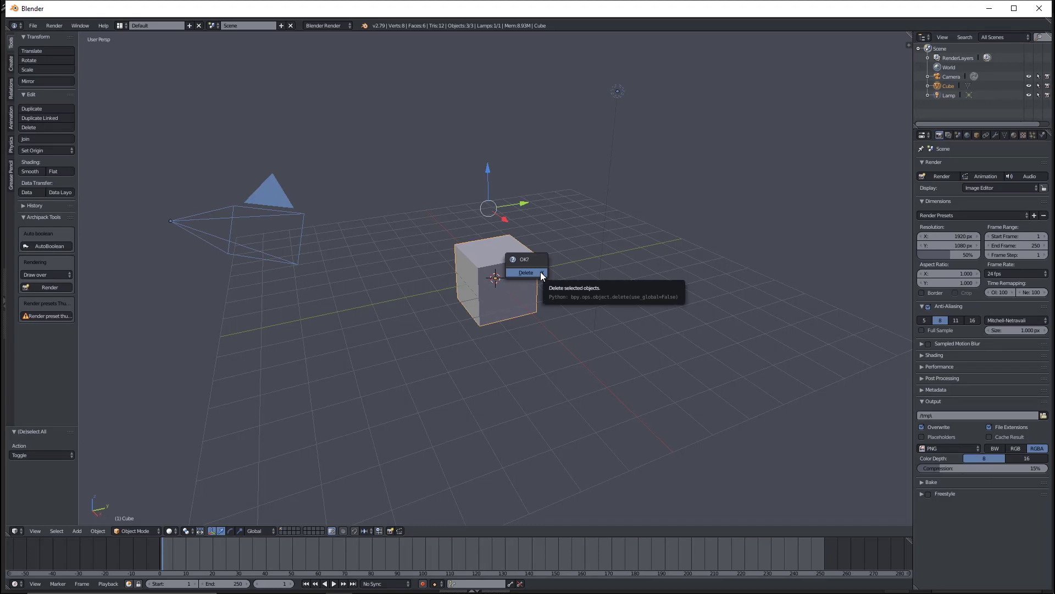
pyautogui.click(540, 271)
# Step: Import logo done.OBJ from the tutorial folder as an OBJ model
pyautogui.click(33, 25)
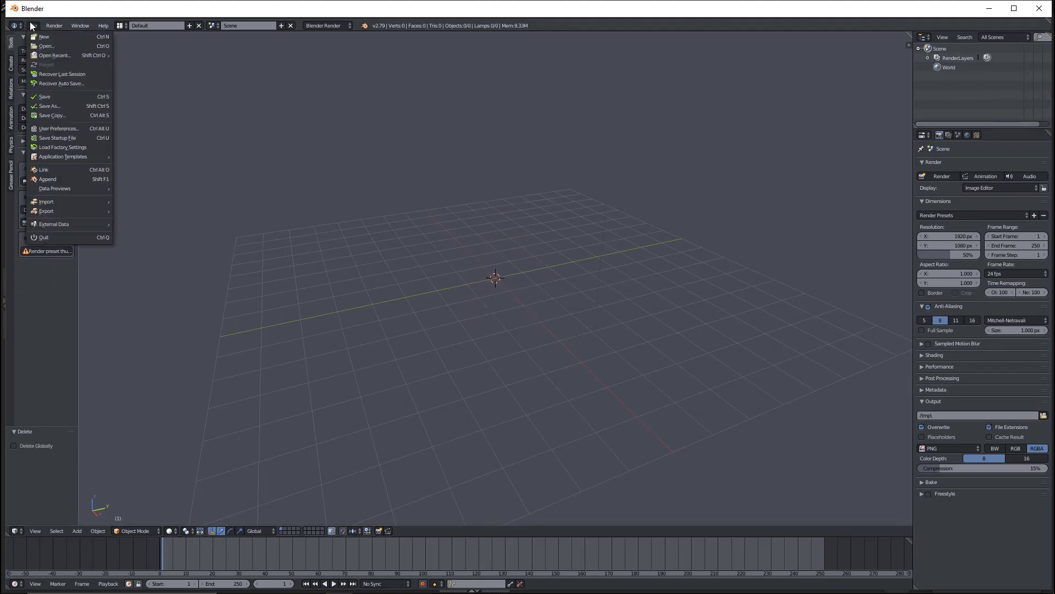
pyautogui.moveTo(54, 202)
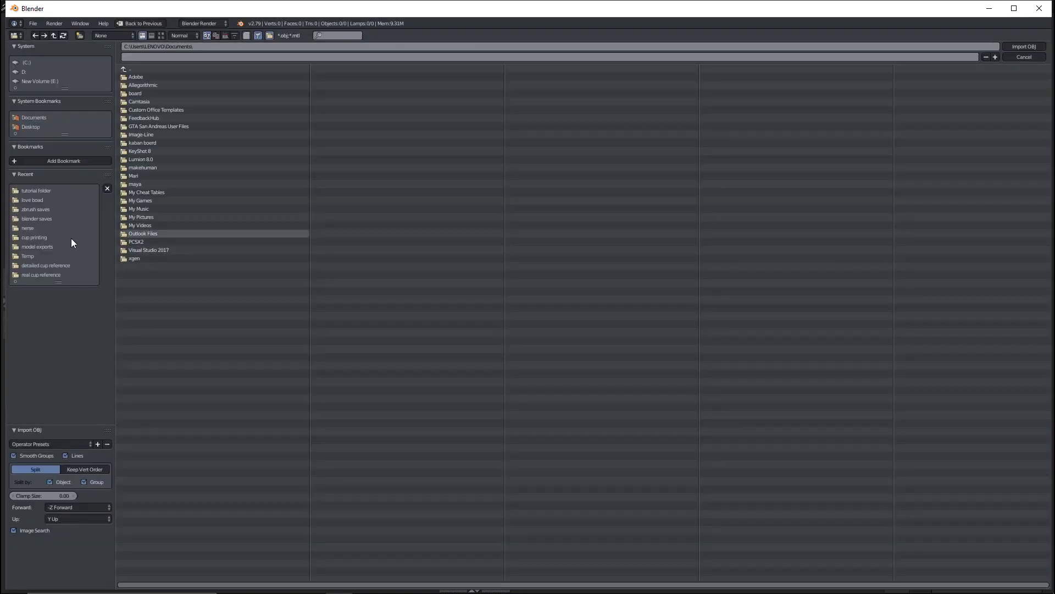
pyautogui.click(36, 191)
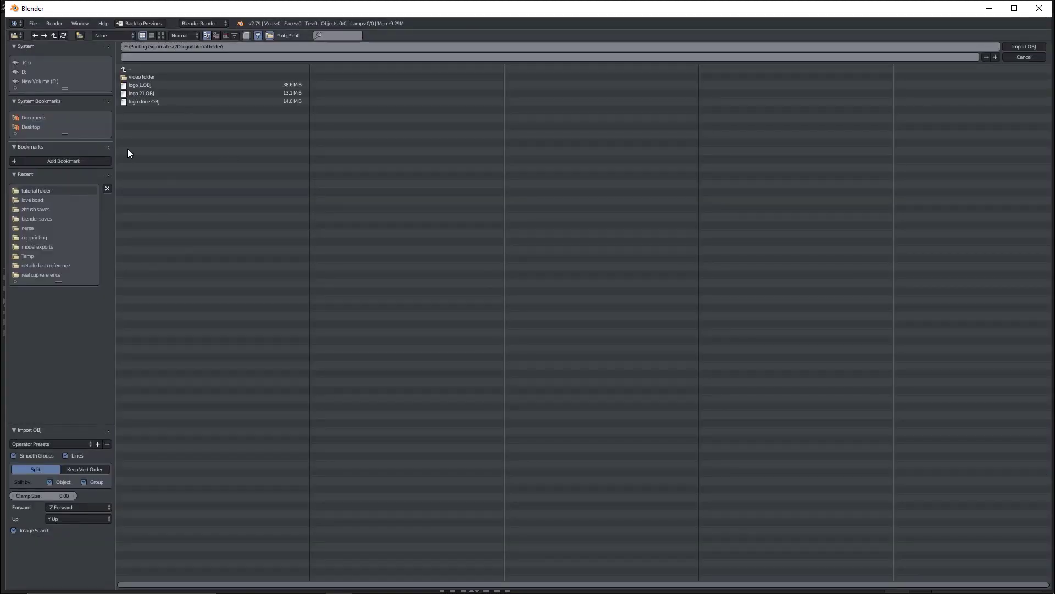
pyautogui.click(135, 102)
pyautogui.click(1021, 46)
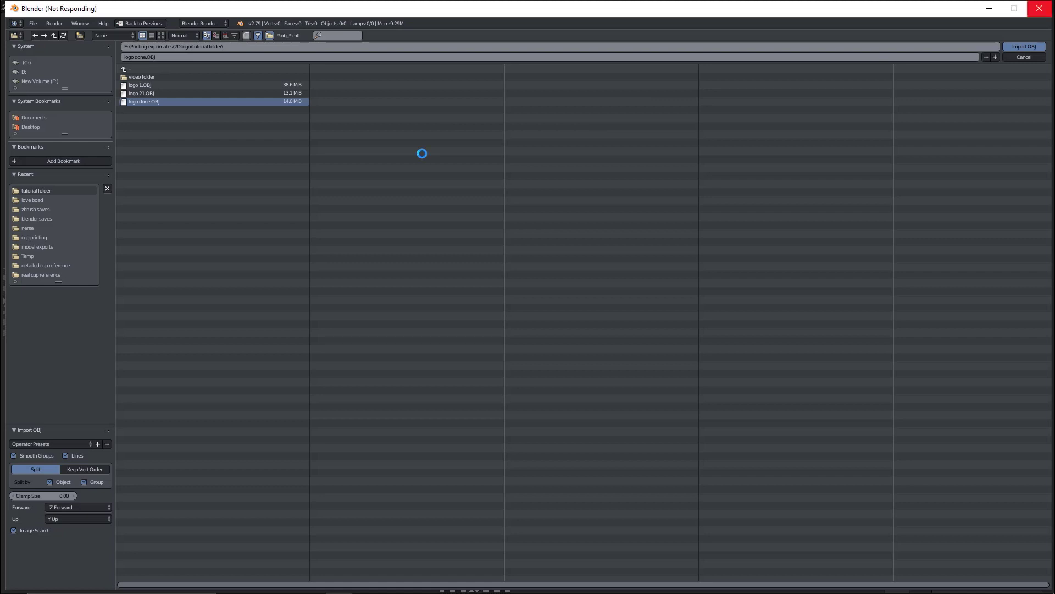
# Step: Examine the imported disc from near and far to check its relief and its size against the grid
pyautogui.scroll(5, 499, 301)
pyautogui.scroll(4, 491, 265)
pyautogui.scroll(-6, 490, 263)
pyautogui.scroll(3, 491, 263)
pyautogui.scroll(-5, 491, 269)
pyautogui.scroll(-3, 479, 285)
pyautogui.scroll(7, 484, 289)
pyautogui.scroll(-6, 516, 209)
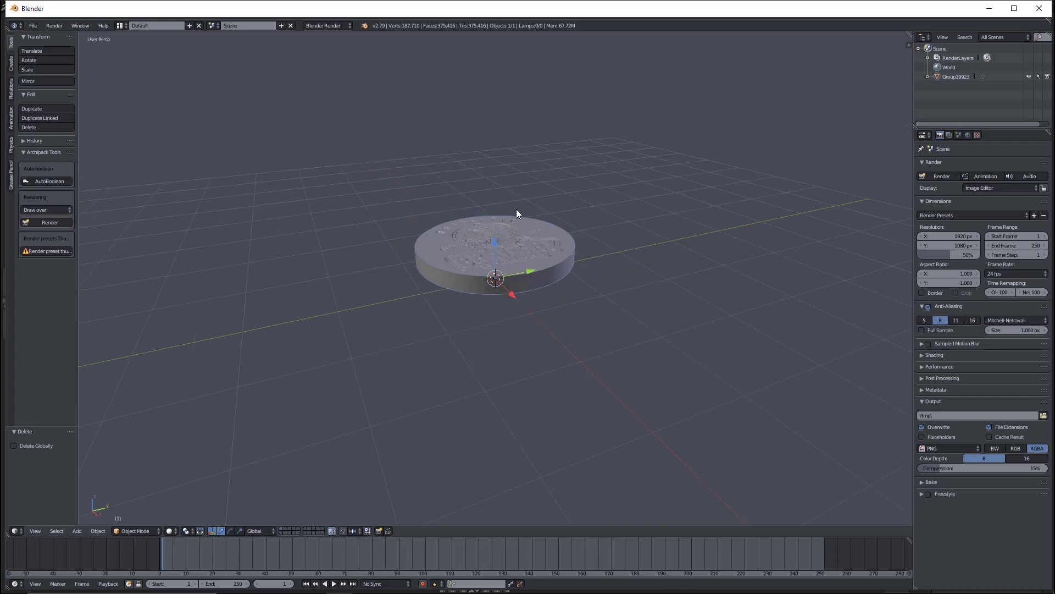
# Step: Scale the disc up uniformly by a factor of about 5.93
pyautogui.scroll(4, 484, 284)
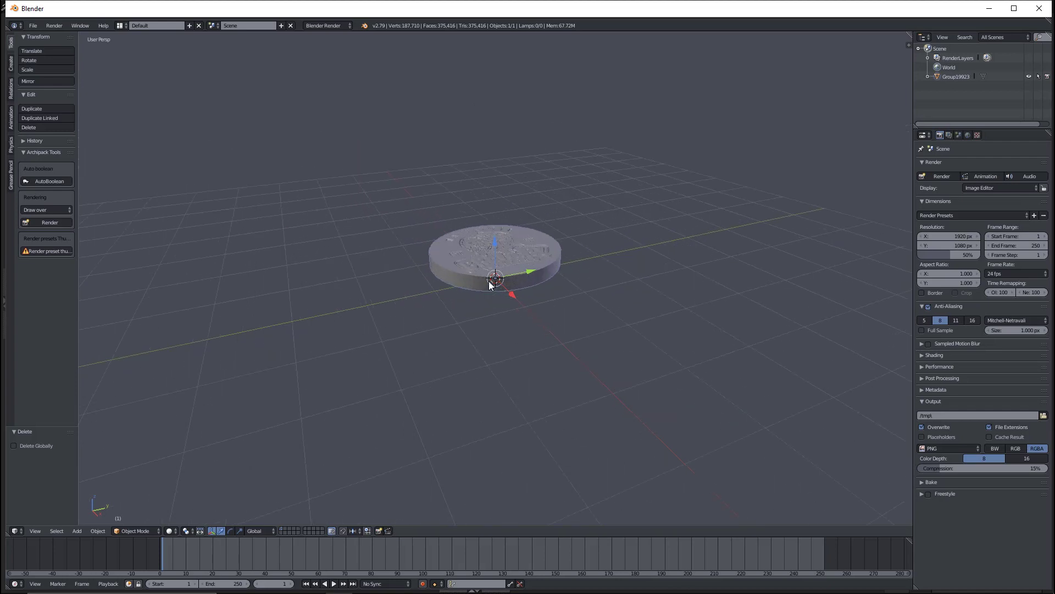
pyautogui.scroll(-5, 491, 284)
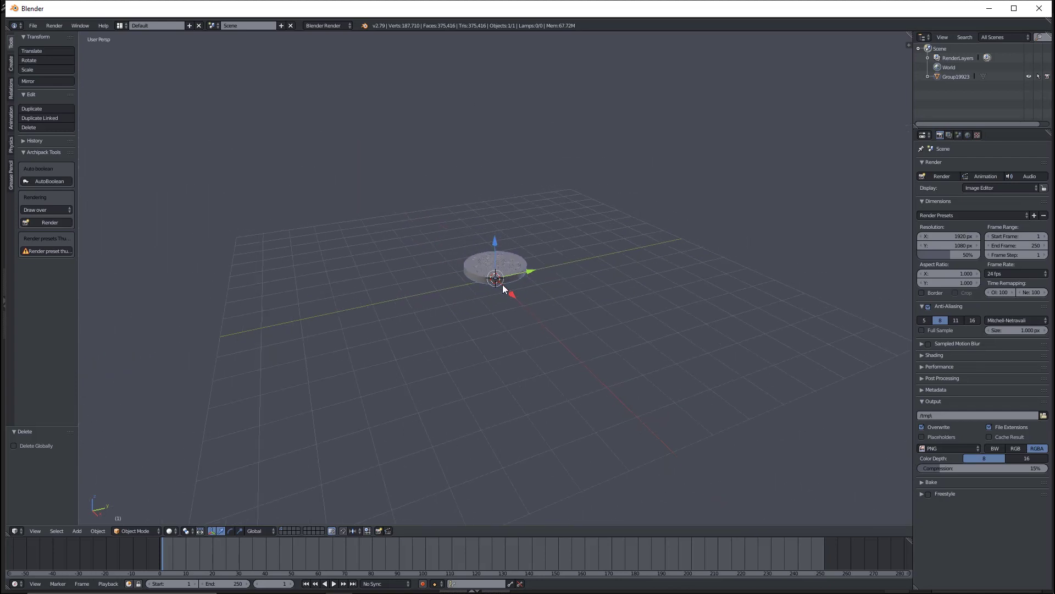
pyautogui.press('s')
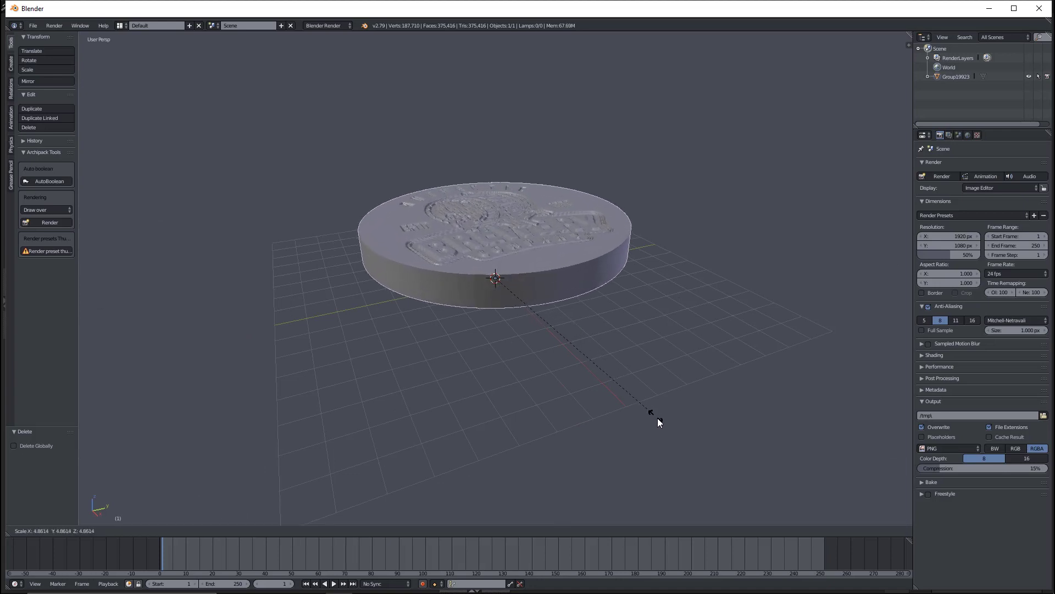
pyautogui.click(696, 439)
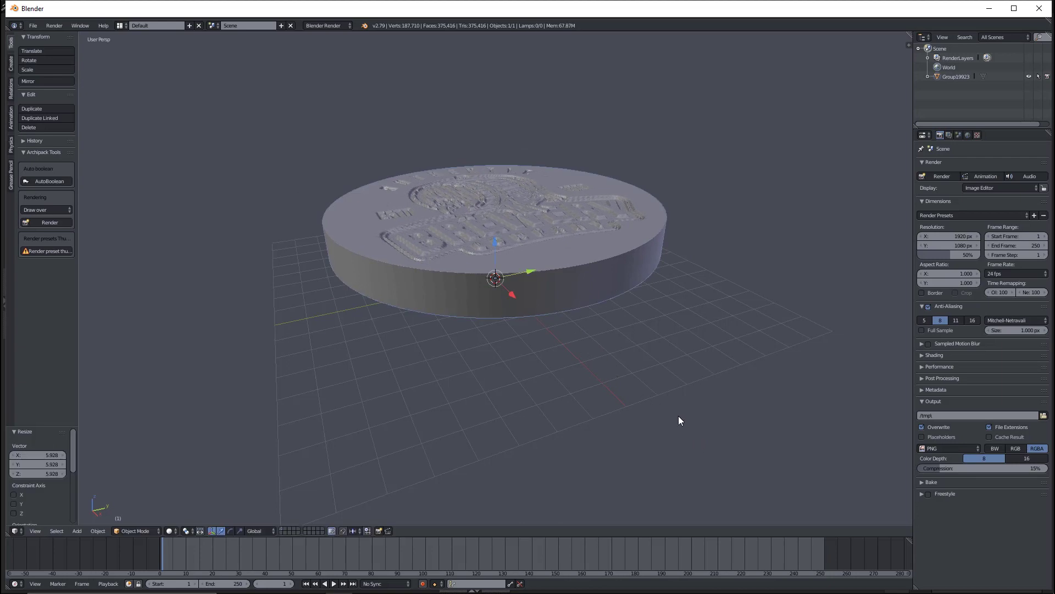
pyautogui.scroll(-3, 569, 323)
pyautogui.scroll(4, 500, 296)
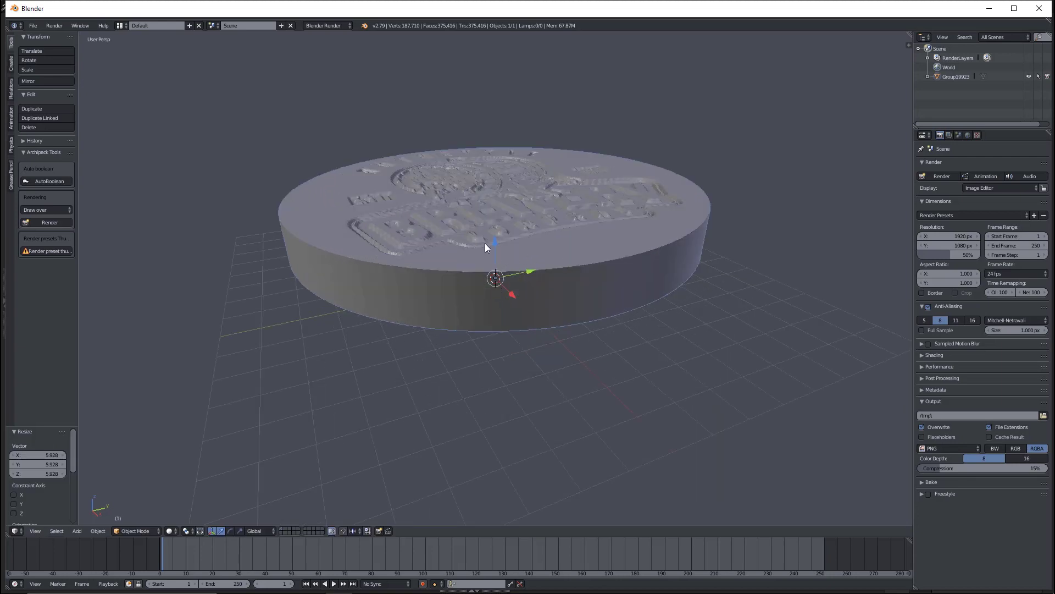
# Step: Select the scaled disc and display its transform and dimension values
pyautogui.scroll(-5, 484, 243)
pyautogui.scroll(3, 503, 254)
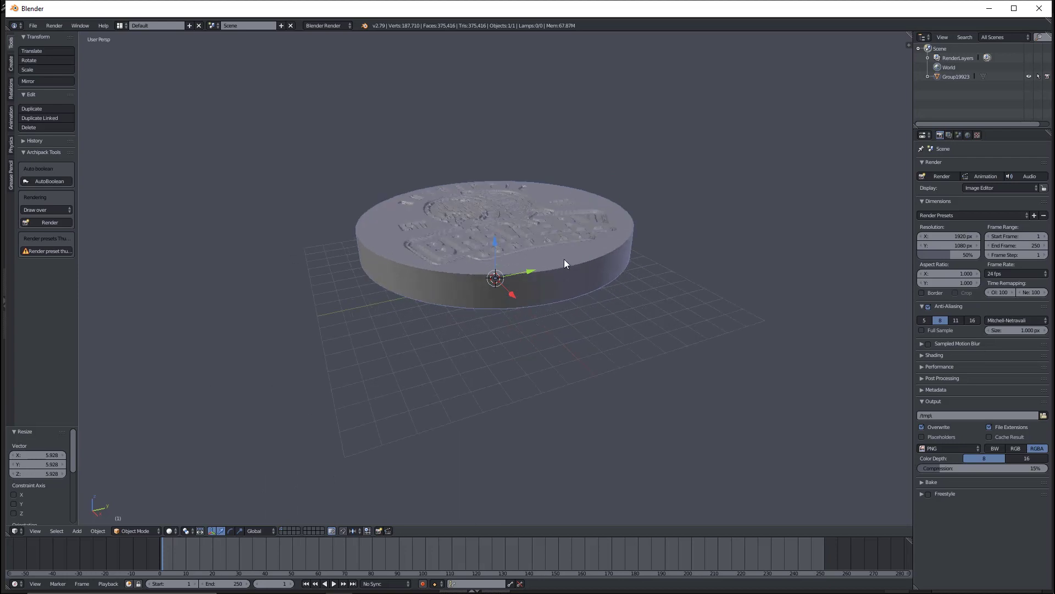
pyautogui.press('n')
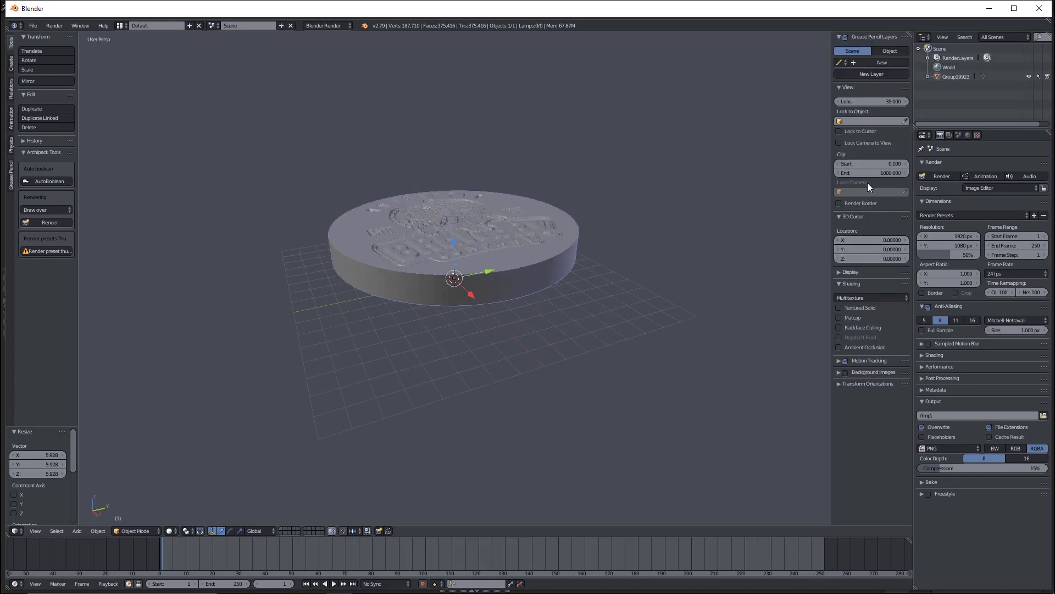
pyautogui.rightClick(542, 253)
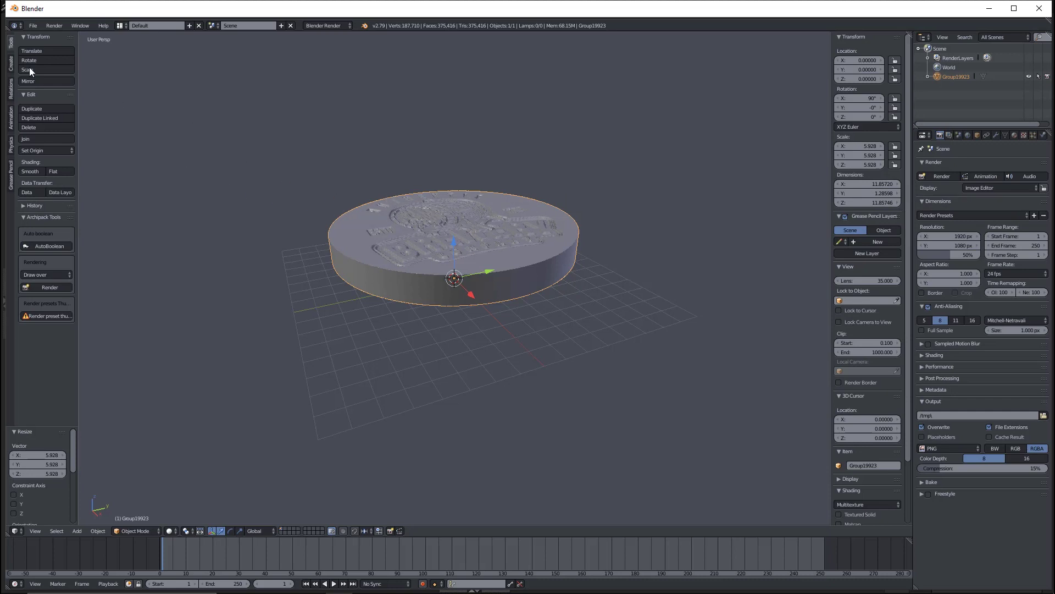
# Step: Start an STL export of the disc and choose the tutorial folder as its destination
pyautogui.click(34, 27)
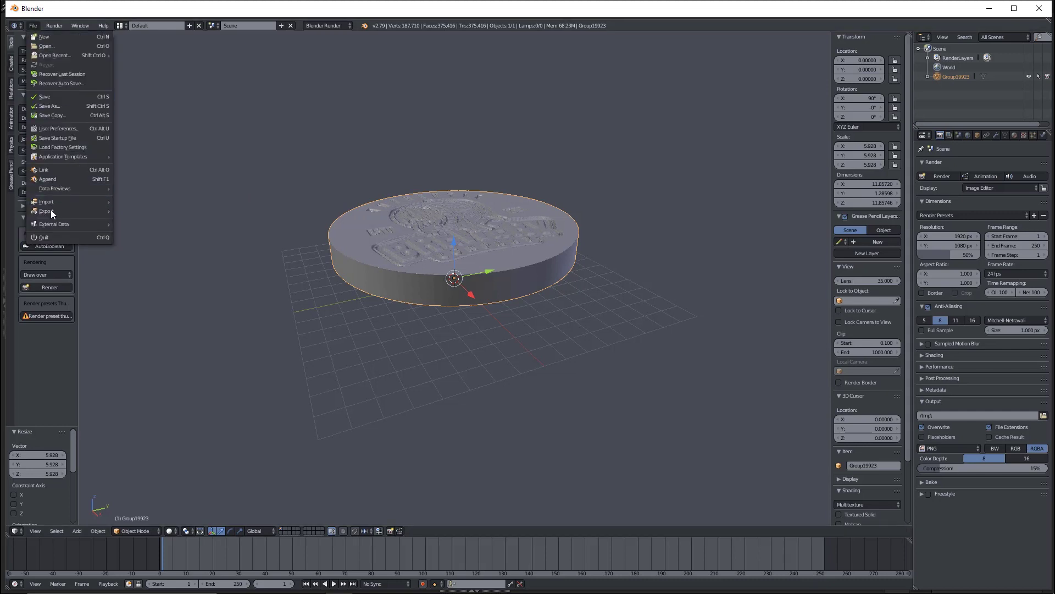
pyautogui.moveTo(47, 212)
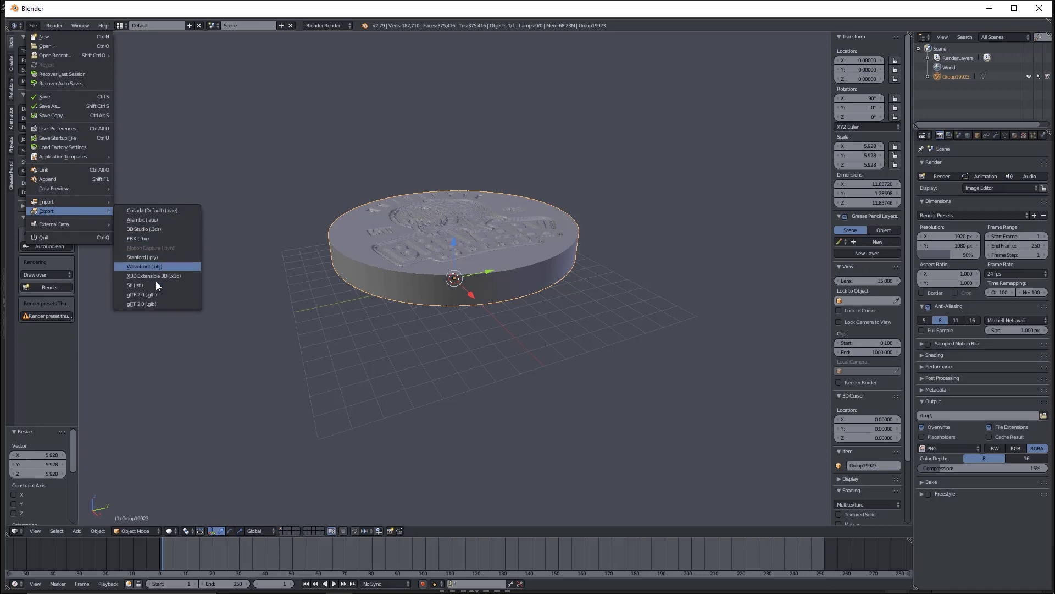
pyautogui.click(134, 285)
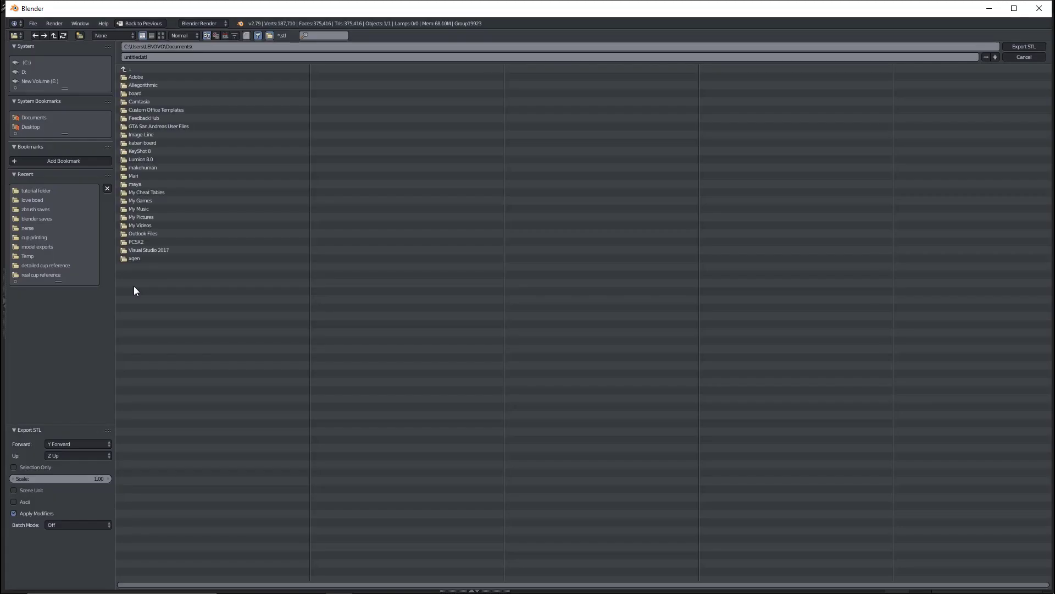
pyautogui.click(29, 190)
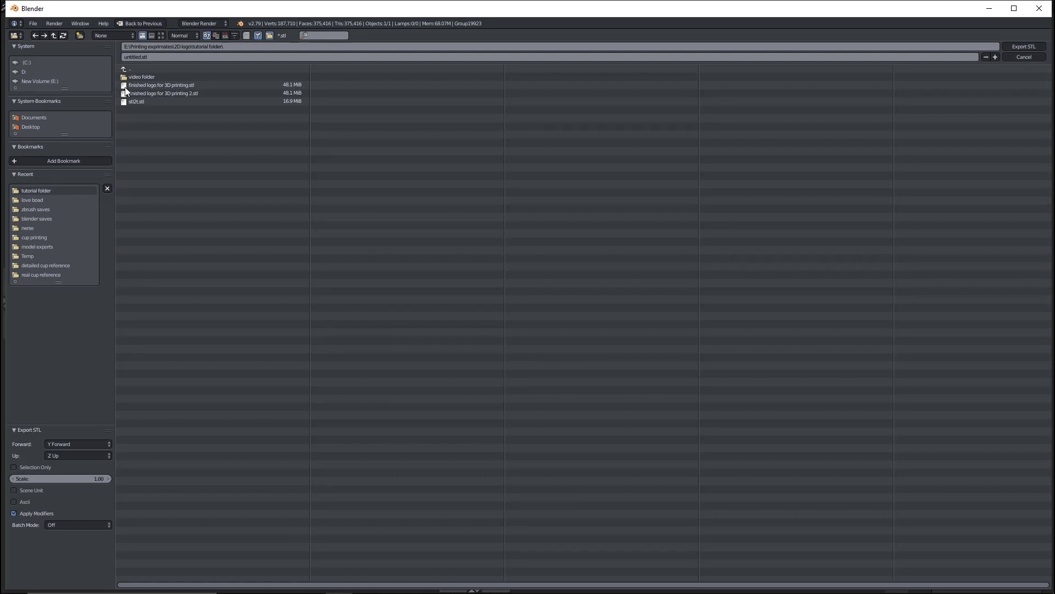
# Step: Name the export file log stl done and write out the STL
pyautogui.click(140, 58)
pyautogui.click(140, 58)
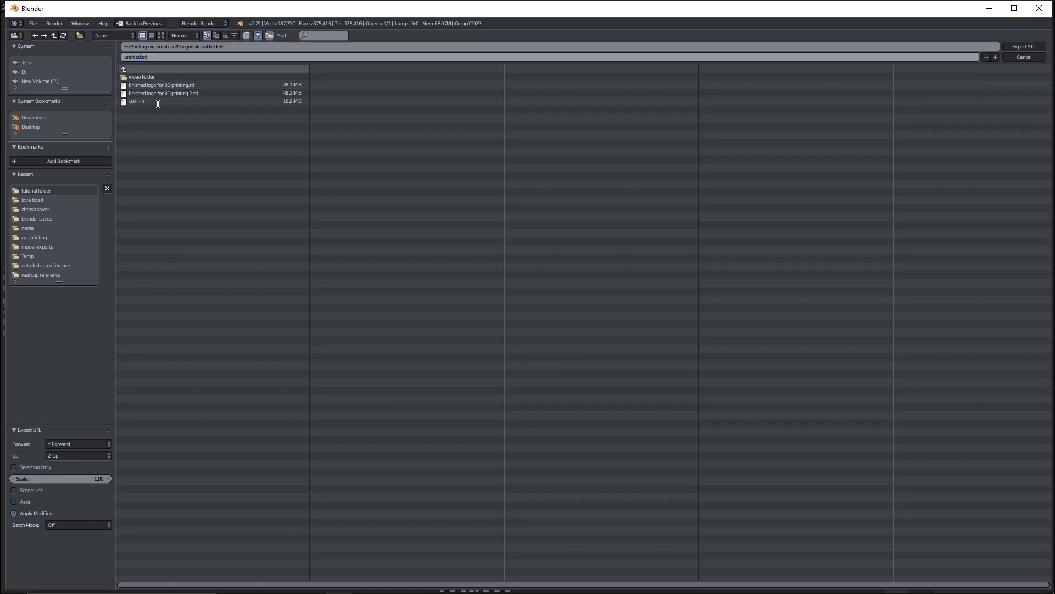
pyautogui.press('BackSpace')
pyautogui.press('BackSpace')
pyautogui.press('BackSpace')
pyautogui.press('BackSpace')
pyautogui.press('BackSpace')
pyautogui.press('BackSpace')
pyautogui.press('BackSpace')
pyautogui.write('log')
pyautogui.write('stl done')
pyautogui.press('Return')
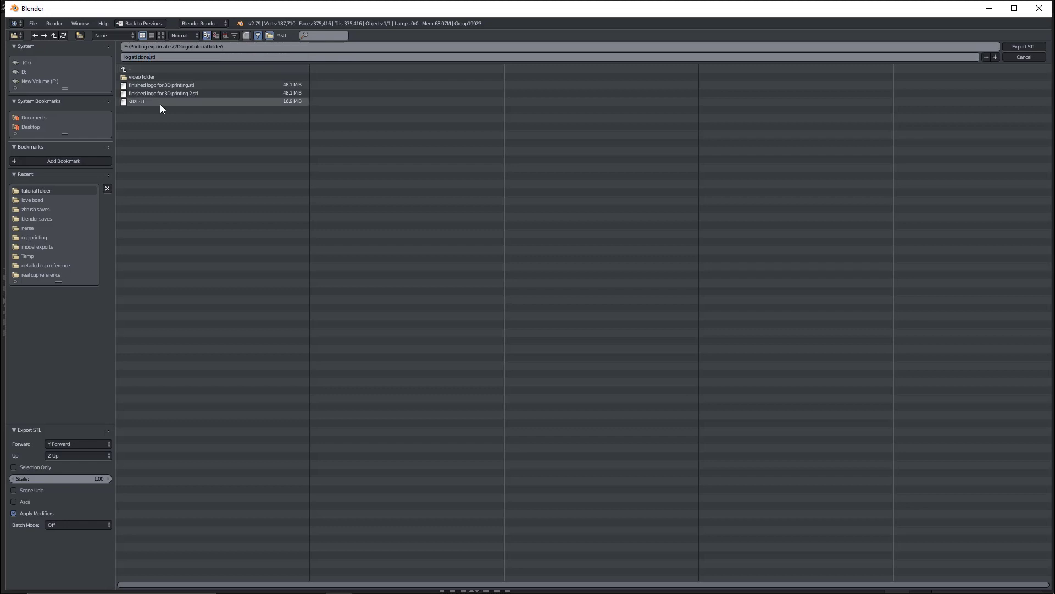
pyautogui.click(1030, 46)
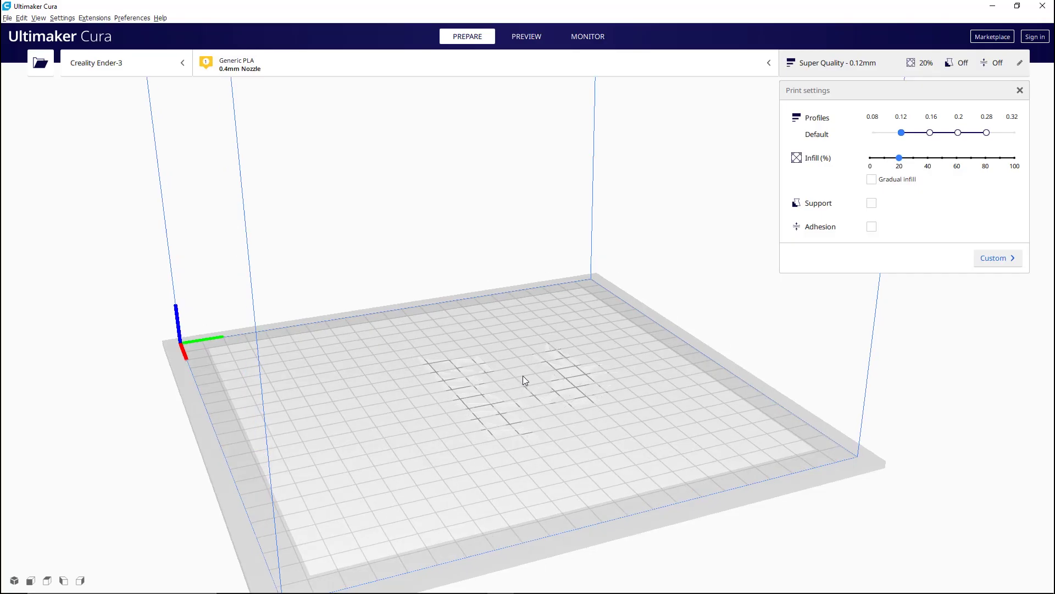
# Step: Switch to Ultimaker Cura and load log stl done.stl from the tutorial folder onto the build plate
pyautogui.moveTo(504, 392); pyautogui.dragTo(461, 387, button='right')
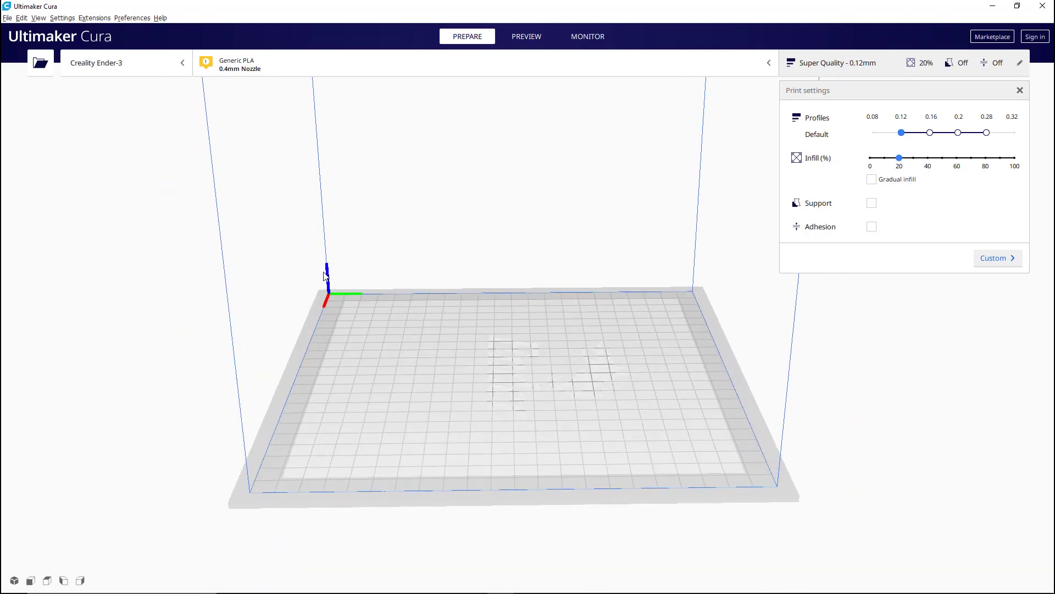
pyautogui.click(10, 20)
pyautogui.click(34, 40)
pyautogui.click(133, 184)
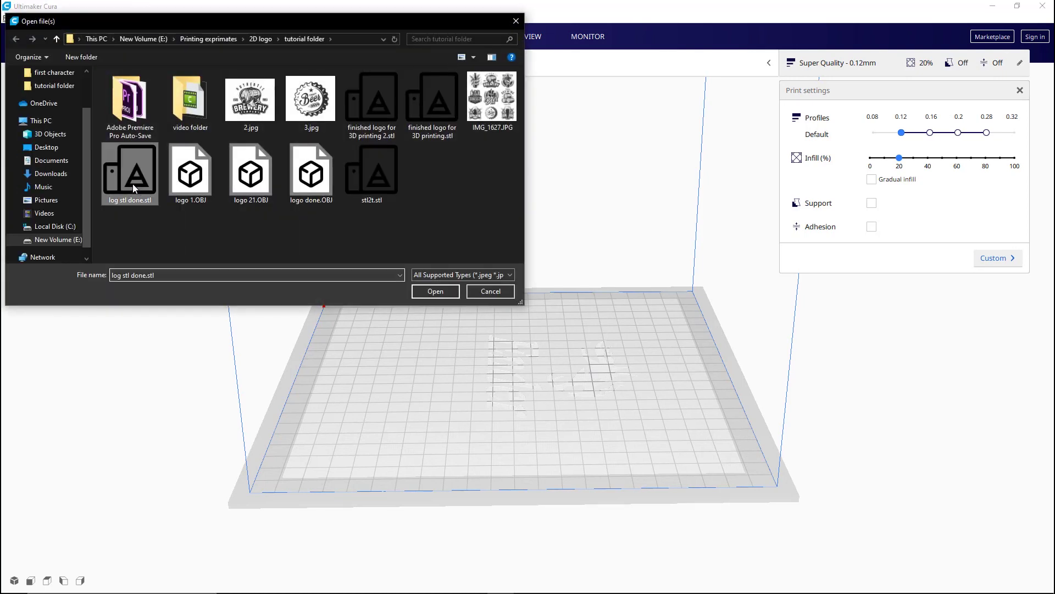
pyautogui.click(439, 291)
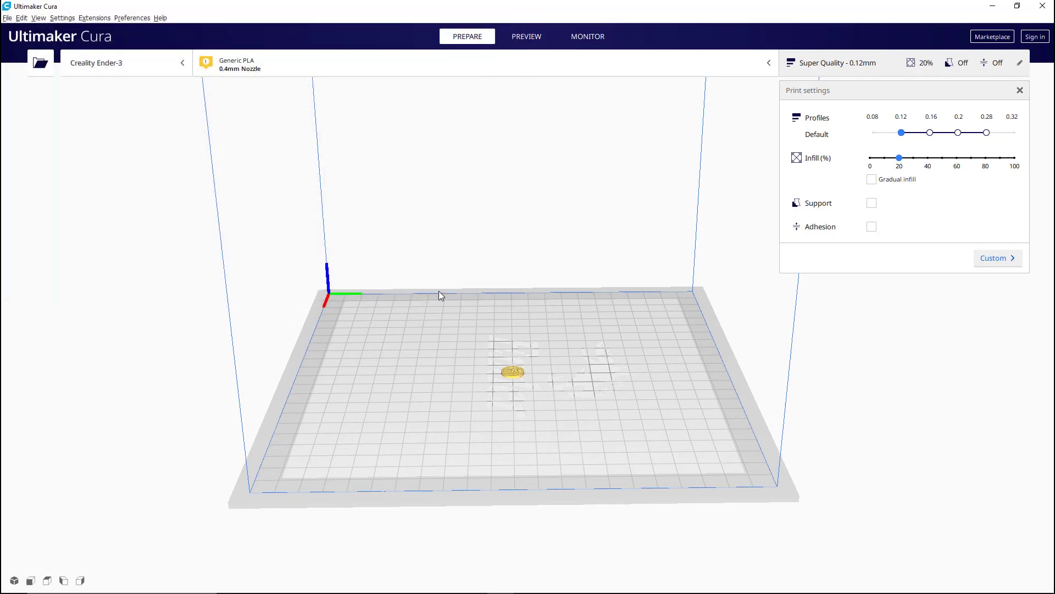
# Step: Scale the disc on the build plate uniformly to about 1015%, roughly 120.3 x 120.3 x 13.1 mm
pyautogui.scroll(5, 536, 367)
pyautogui.moveTo(525, 399)
pyautogui.mouseDown(button='right')
pyautogui.moveTo(565, 400)
pyautogui.moveTo(542, 405)
pyautogui.mouseUp(button='right')
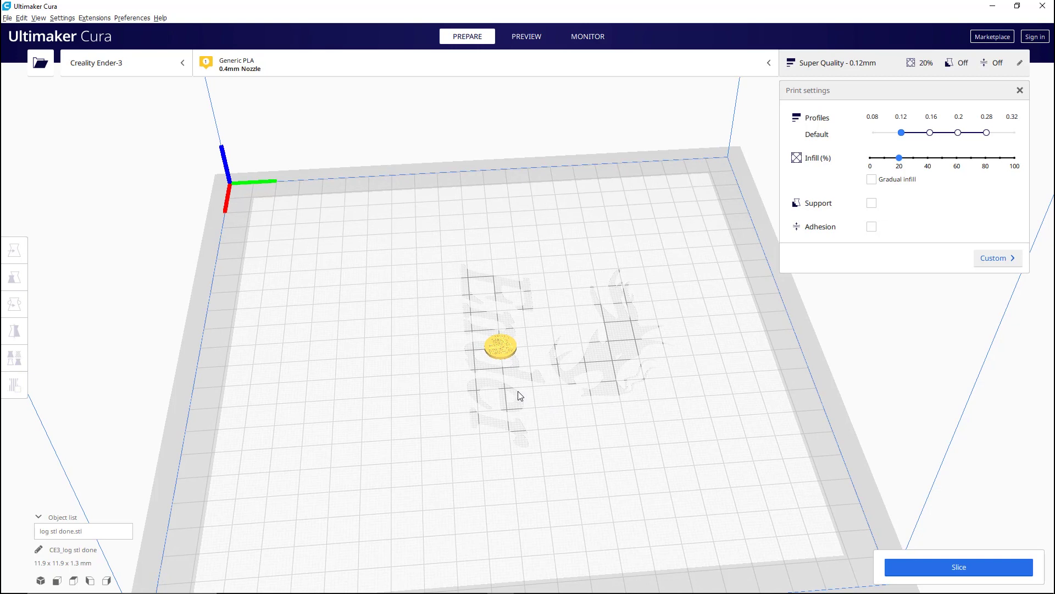
pyautogui.click(502, 352)
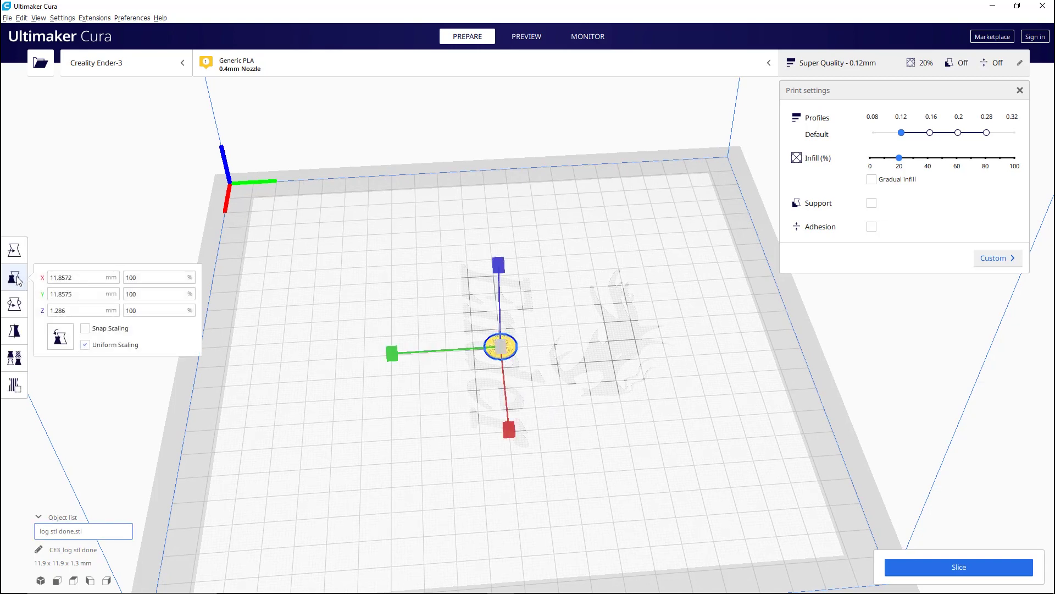
pyautogui.moveTo(499, 347); pyautogui.dragTo(875, 300)
pyautogui.moveTo(663, 355)
pyautogui.mouseDown(button='right')
pyautogui.moveTo(680, 339)
pyautogui.moveTo(604, 358)
pyautogui.moveTo(465, 358)
pyautogui.moveTo(398, 343)
pyautogui.moveTo(668, 363)
pyautogui.mouseUp(button='right')
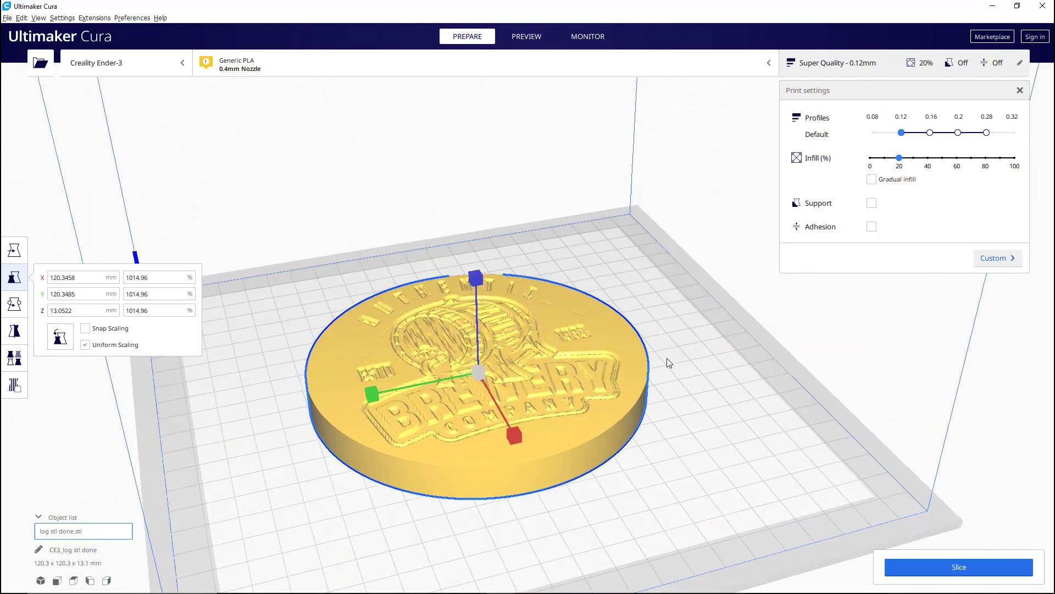
pyautogui.moveTo(546, 444); pyautogui.dragTo(560, 334, button='right')
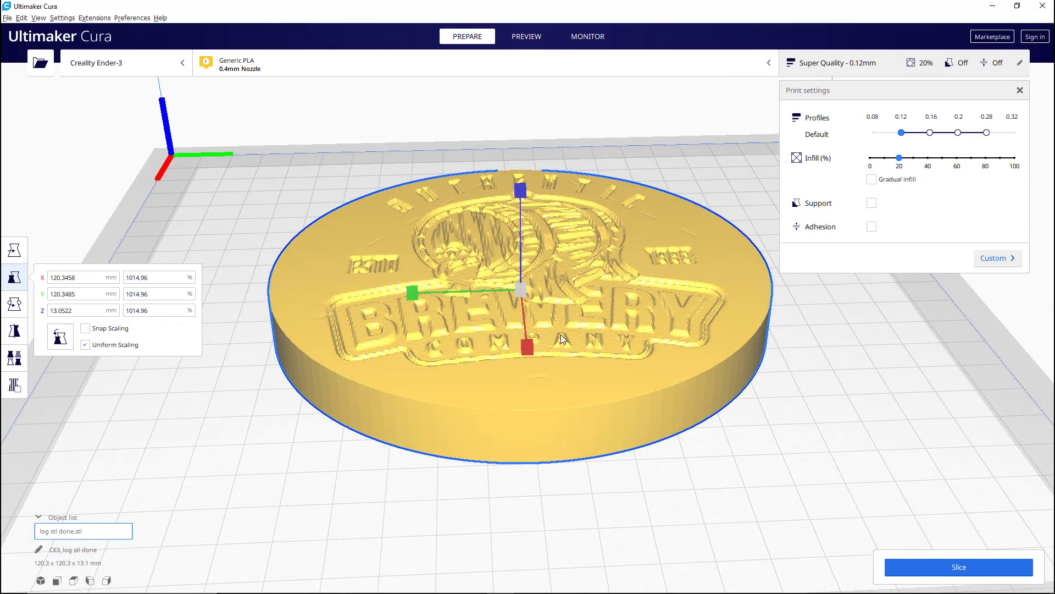